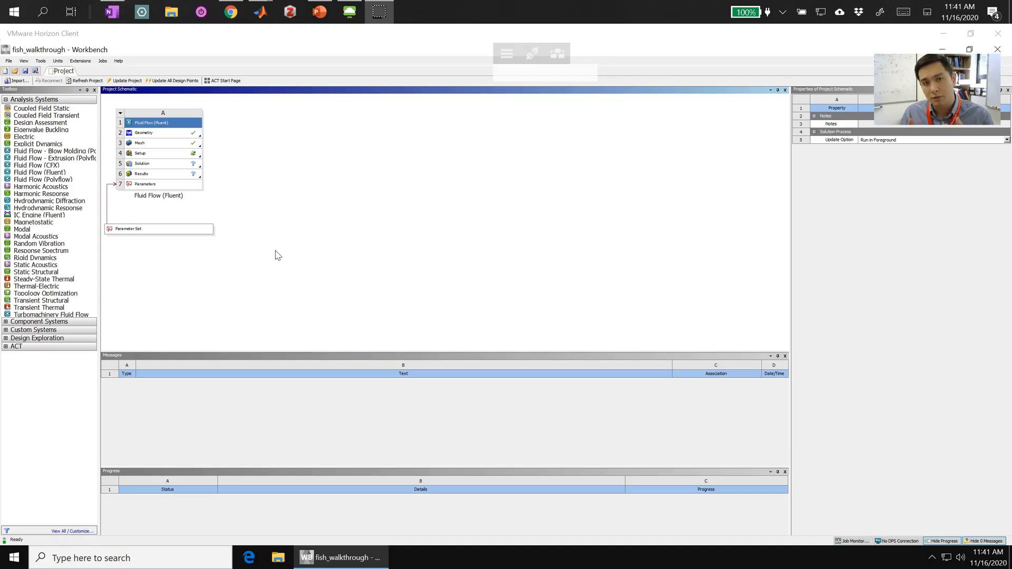
Step: Open the fluid flow Setup in Fluent with double precision and 4 solver processes
left_click(180, 158)
right_click(180, 158)
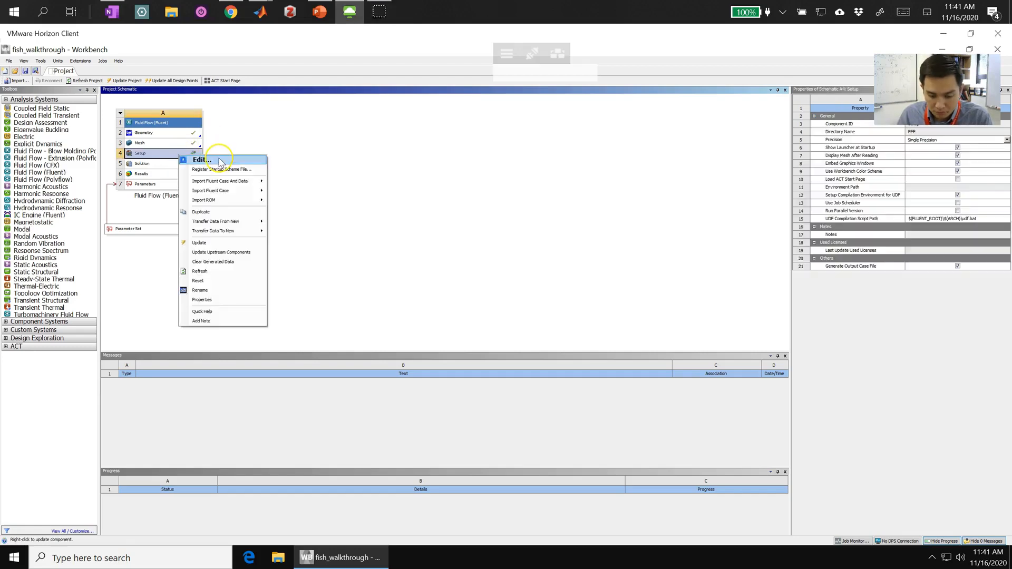
left_click(221, 162)
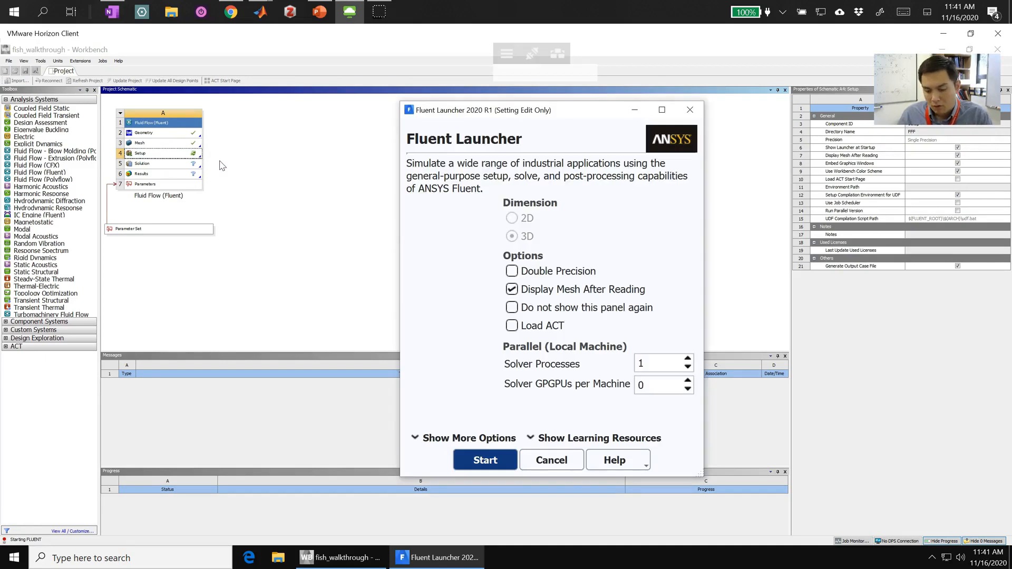
left_click(552, 270)
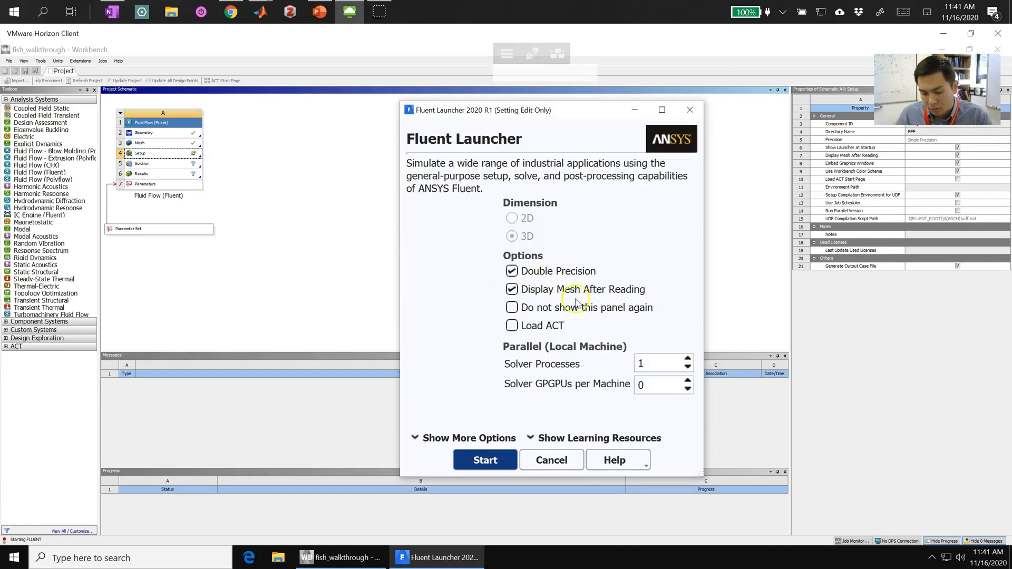
double_click(651, 363)
type("5")
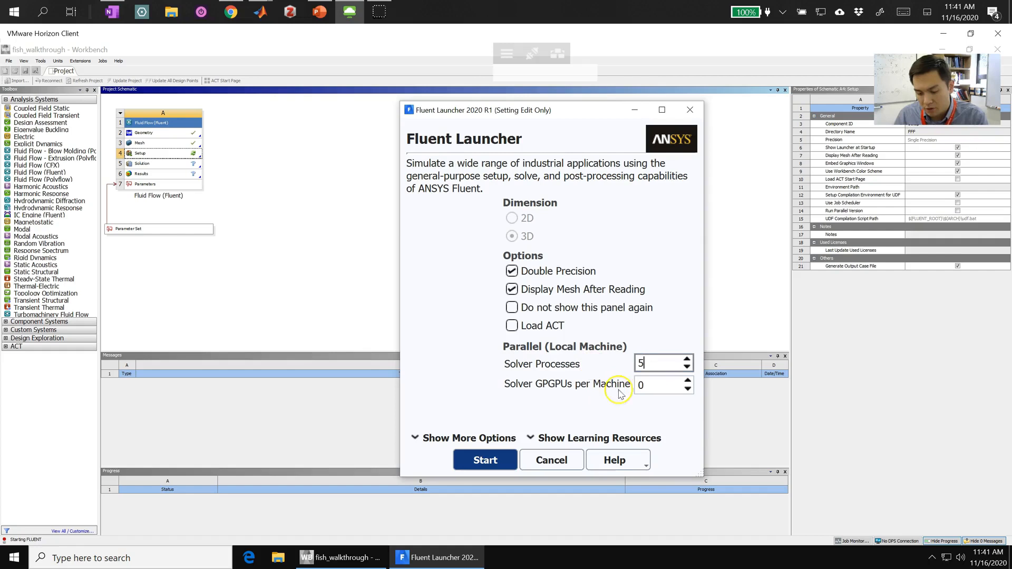
left_click(494, 465)
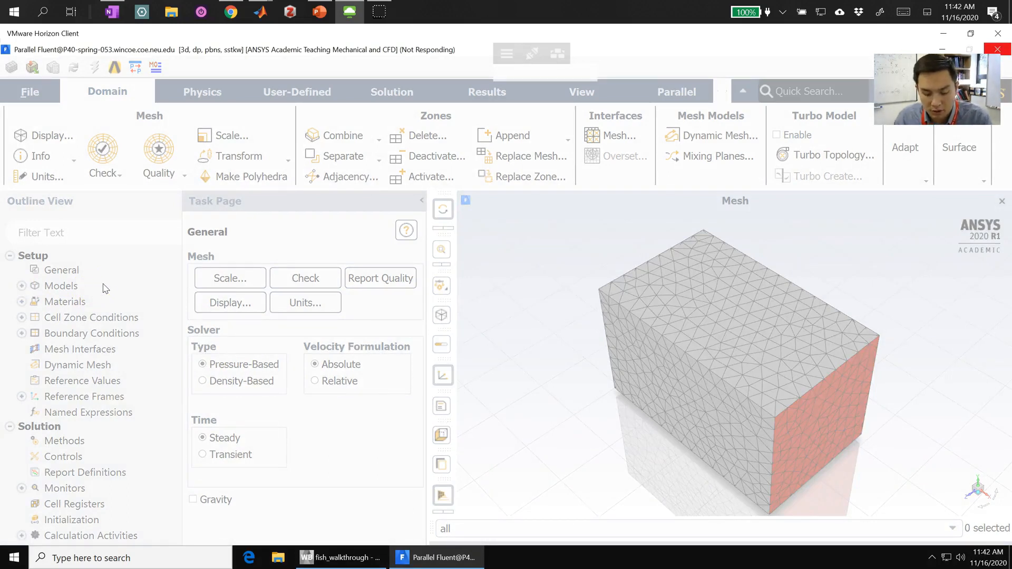
left_click(501, 310)
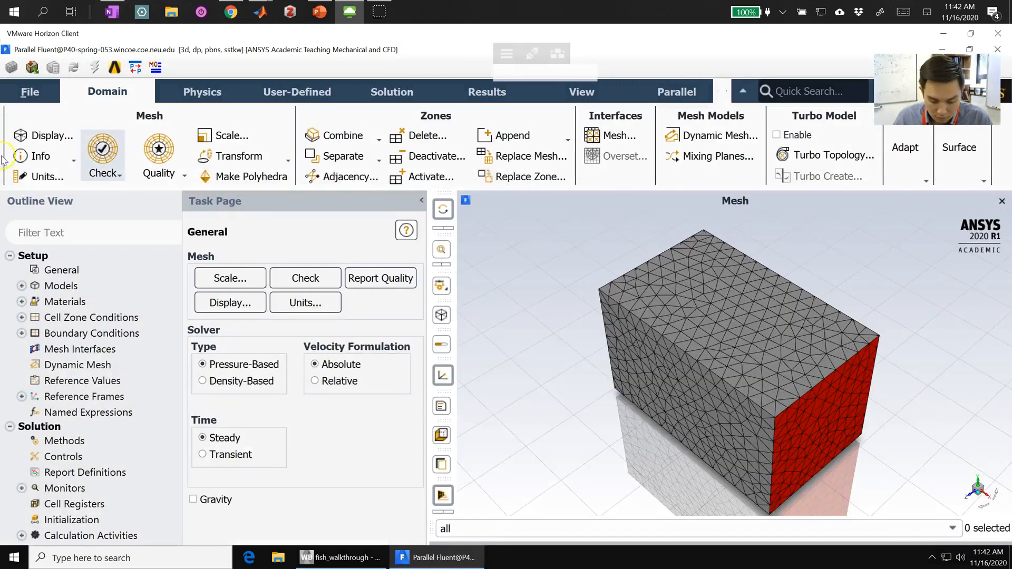
Step: Set the viscous model to Laminar
left_click(22, 286)
left_click(93, 334)
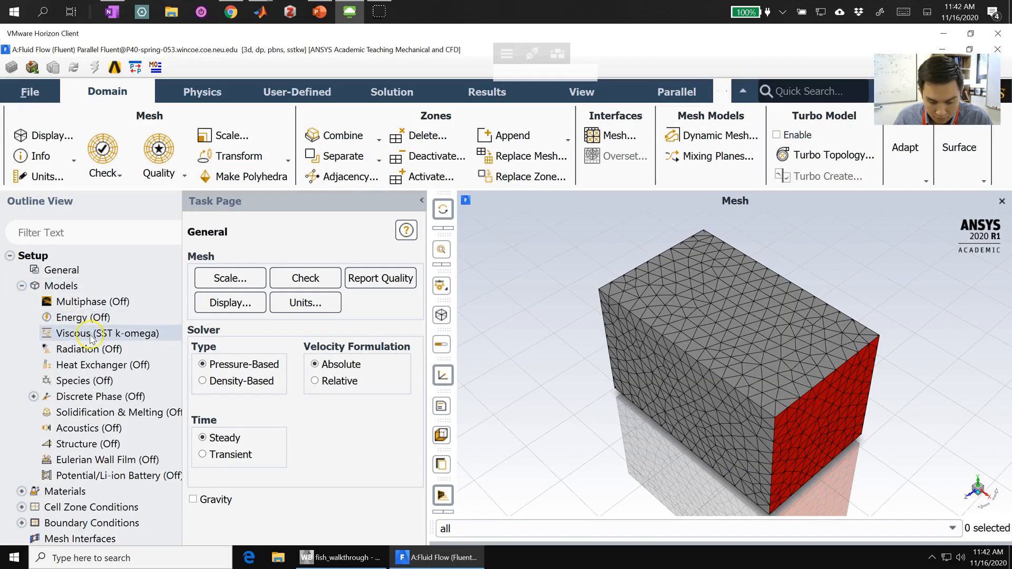
double_click(92, 337)
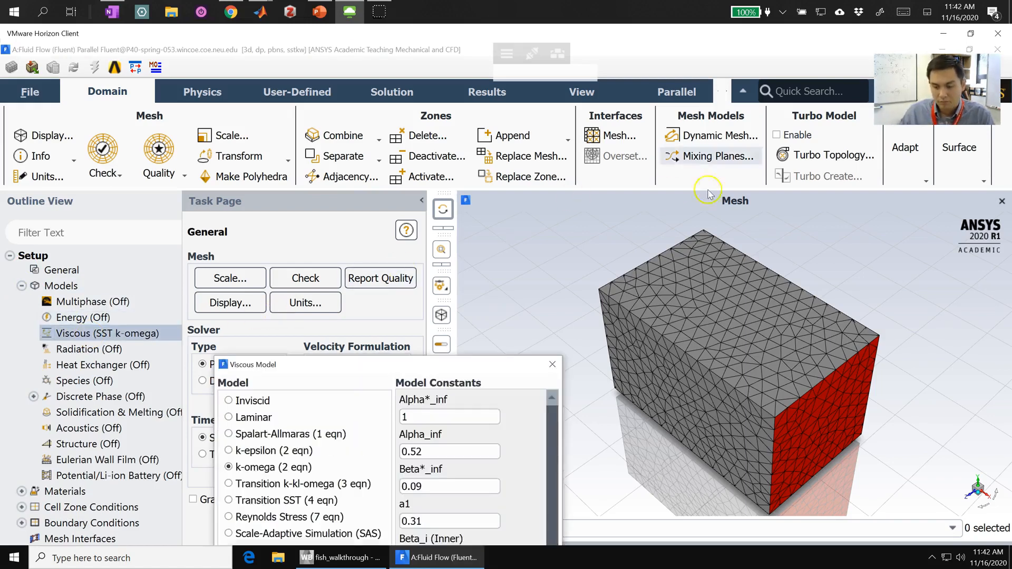
left_click(347, 363)
left_click_drag(347, 362, 305, 95)
left_click(204, 149)
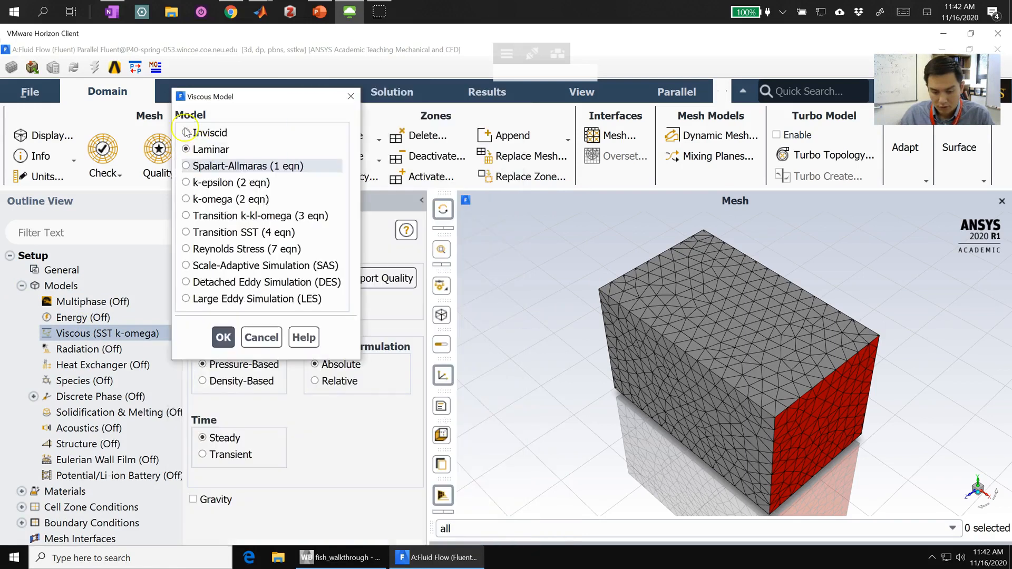
left_click(224, 338)
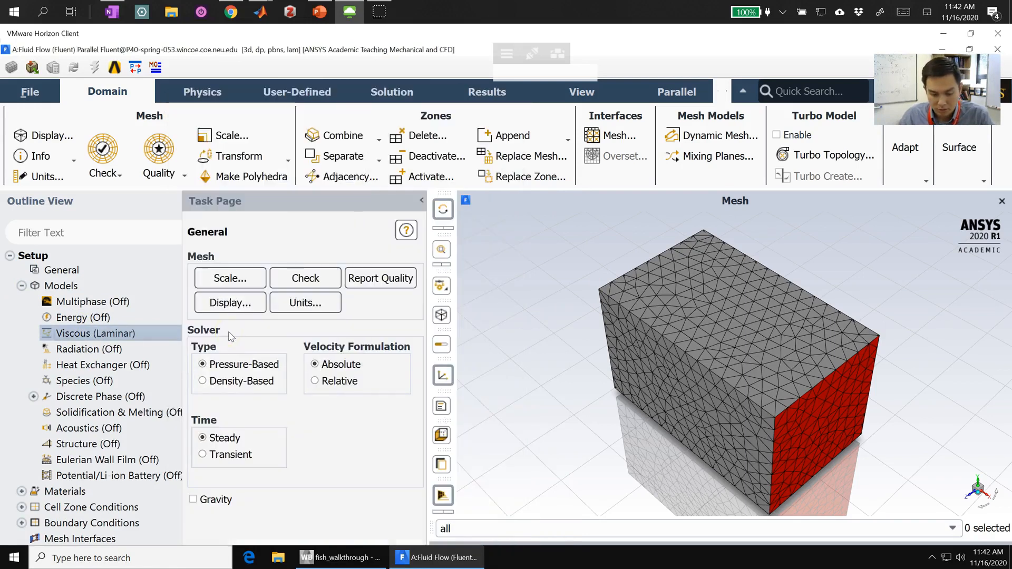
left_click(22, 286)
Step: Add water-liquid (h2o<l>) to the fluid materials by copying it from the Fluent database
left_click(22, 301)
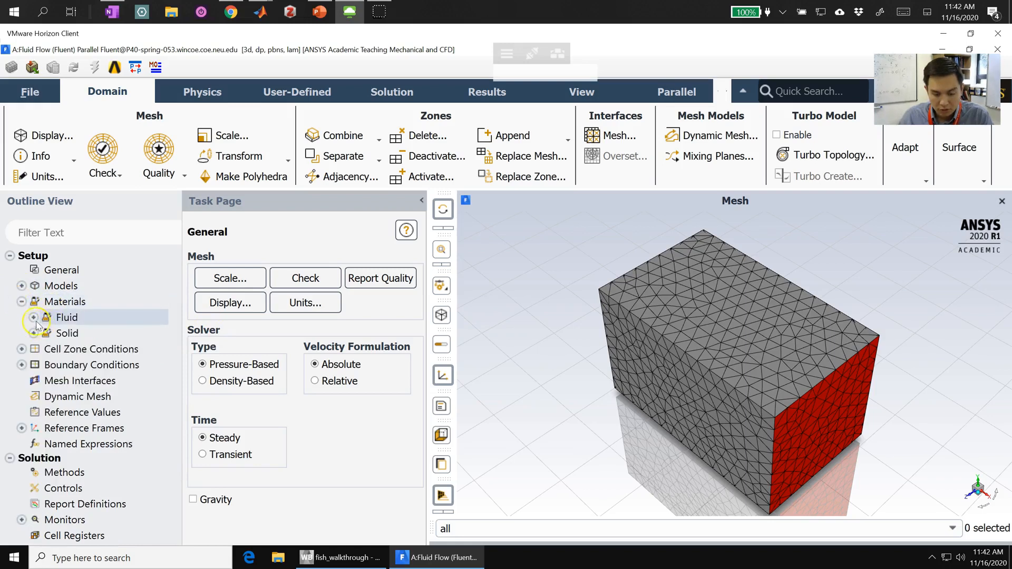
left_click(33, 317)
right_click(81, 320)
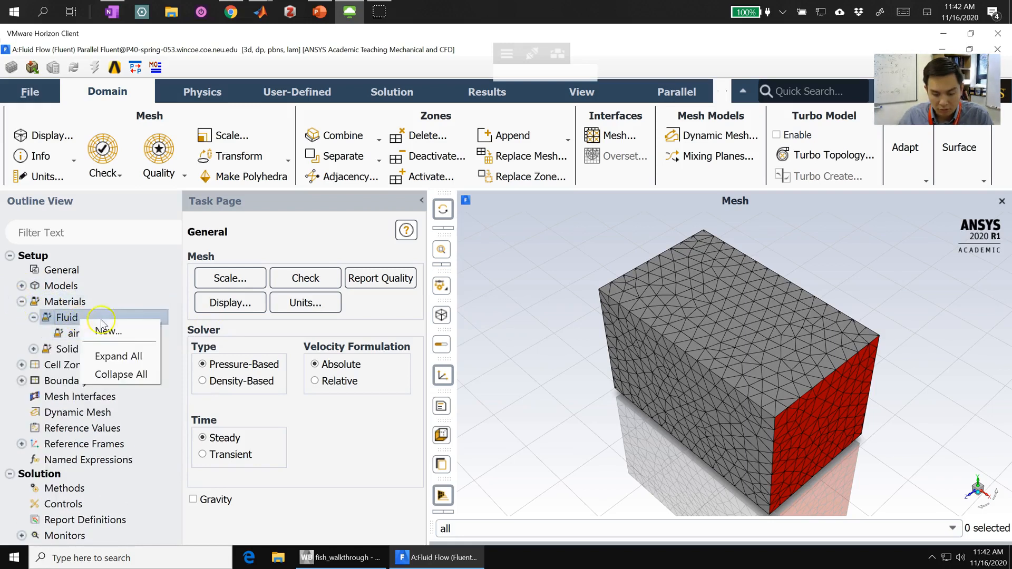
left_click(127, 333)
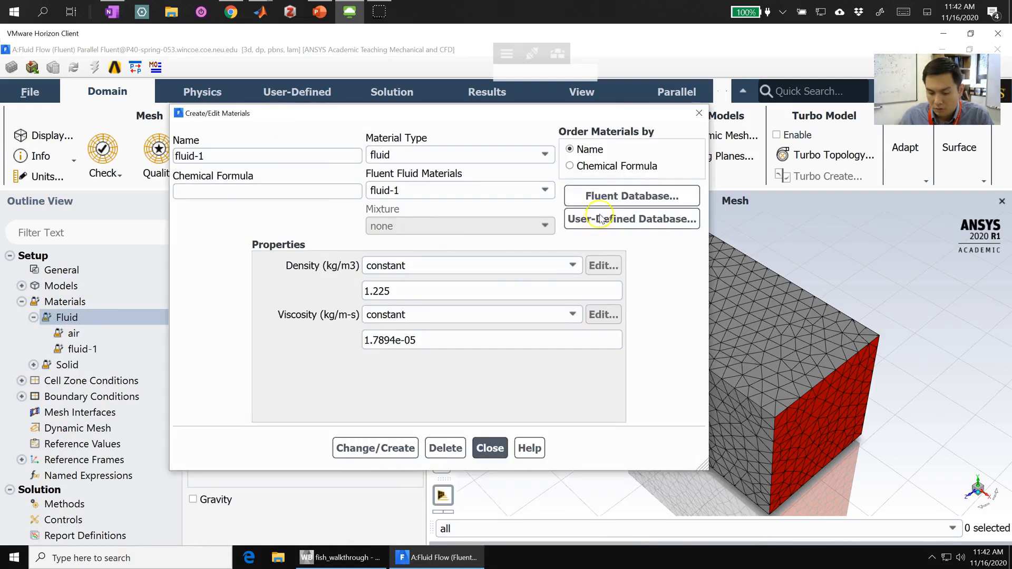
left_click(607, 196)
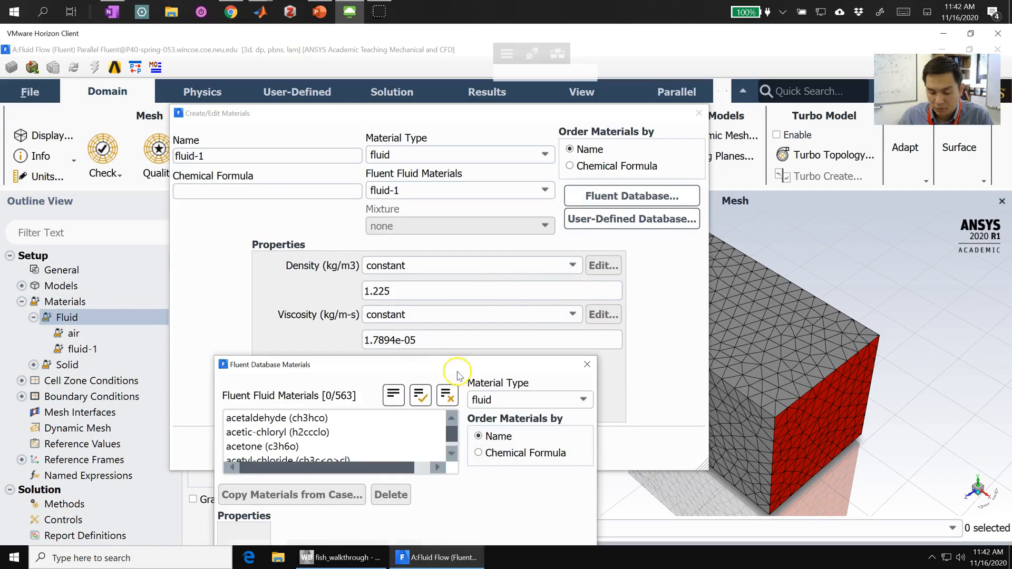
left_click_drag(451, 438, 455, 481)
left_click(268, 418)
left_click_drag(334, 366, 261, 66)
left_click(423, 482)
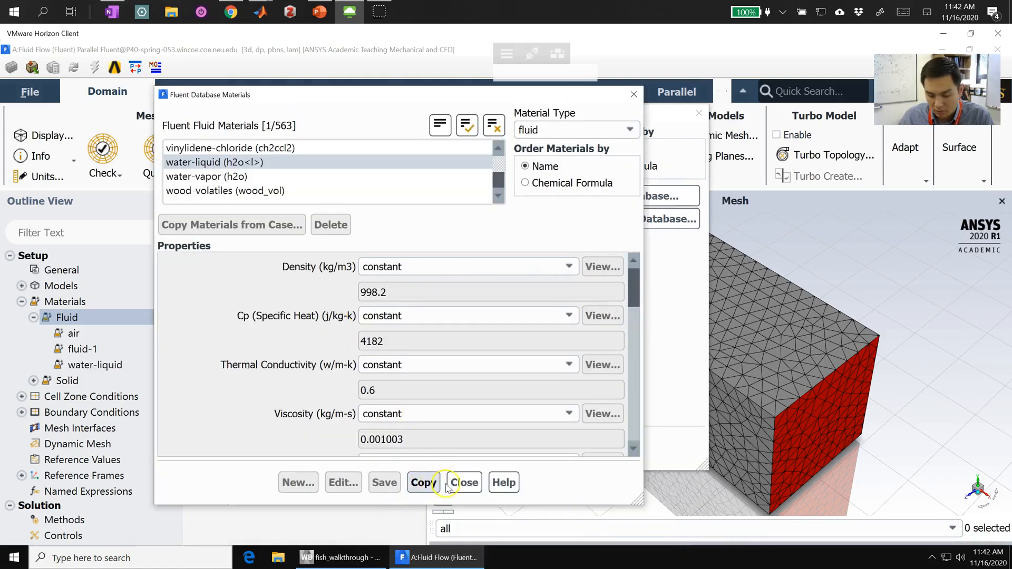
left_click(449, 484)
left_click(490, 448)
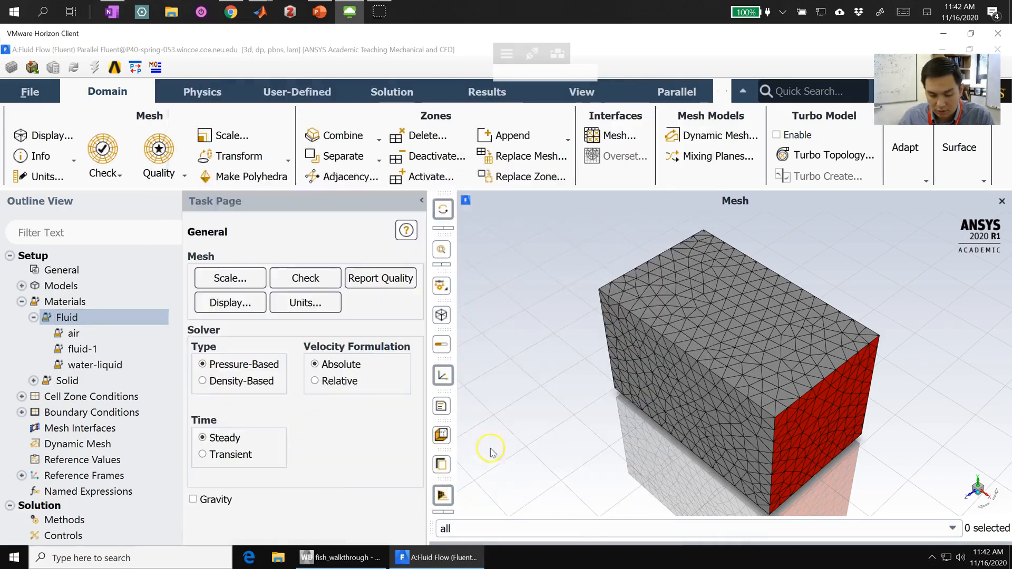
left_click(95, 365)
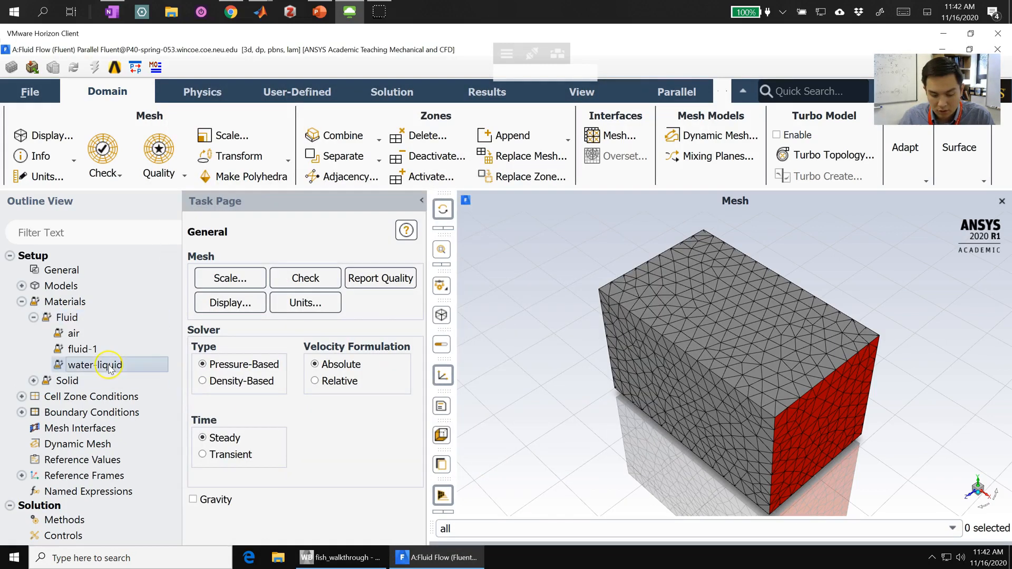
left_click(22, 301)
Step: Assign water-liquid as the material of the solid fluid cell zone
left_click(21, 317)
left_click(43, 335)
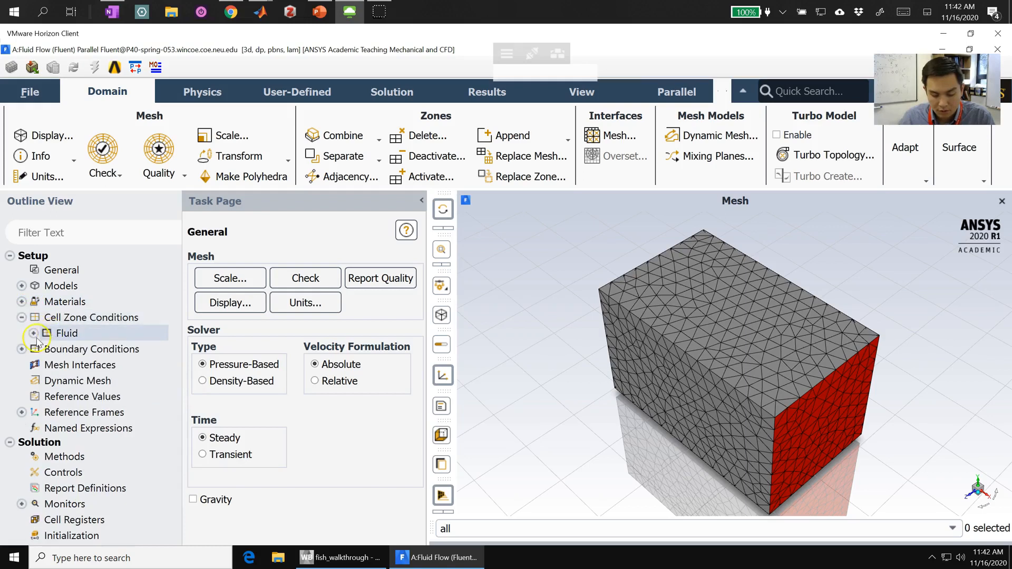
left_click(34, 333)
left_click(76, 350)
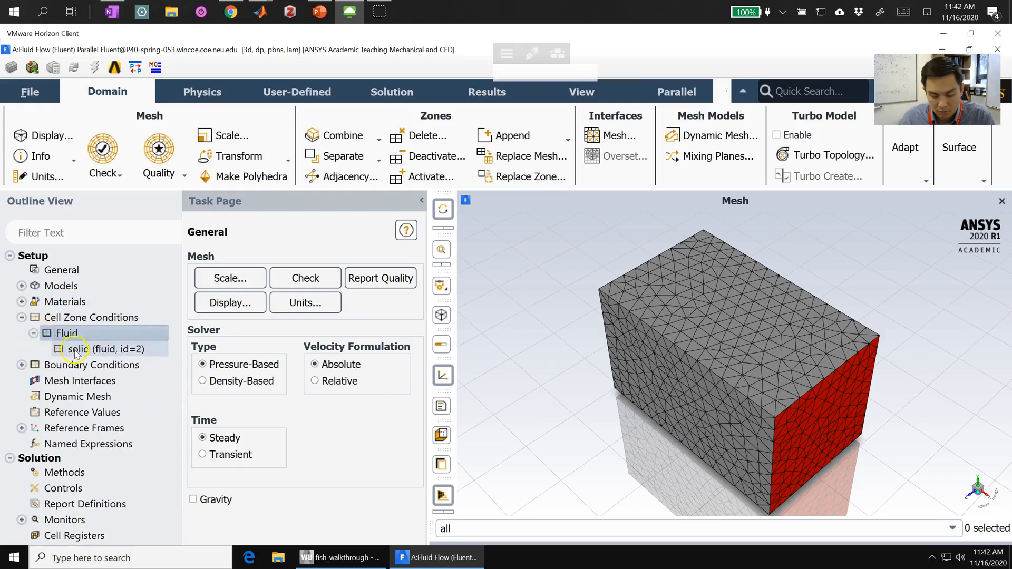
right_click(76, 350)
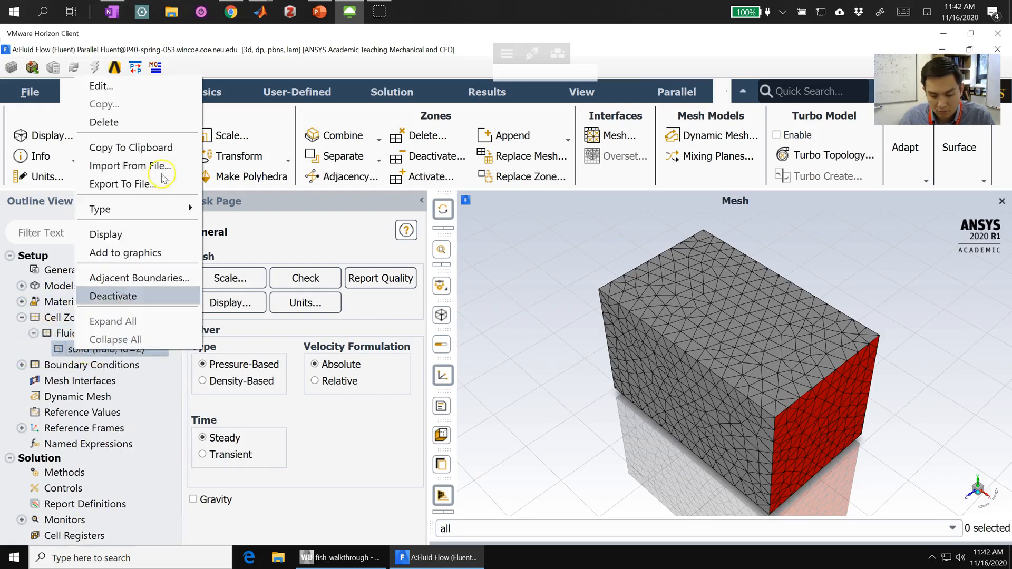
left_click(156, 85)
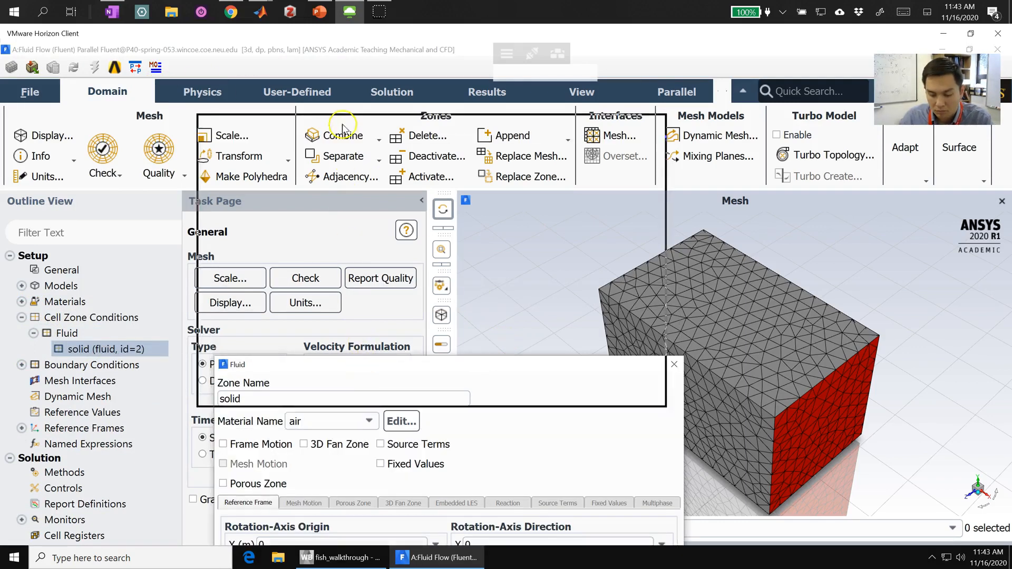
left_click_drag(360, 371, 343, 128)
left_click(316, 179)
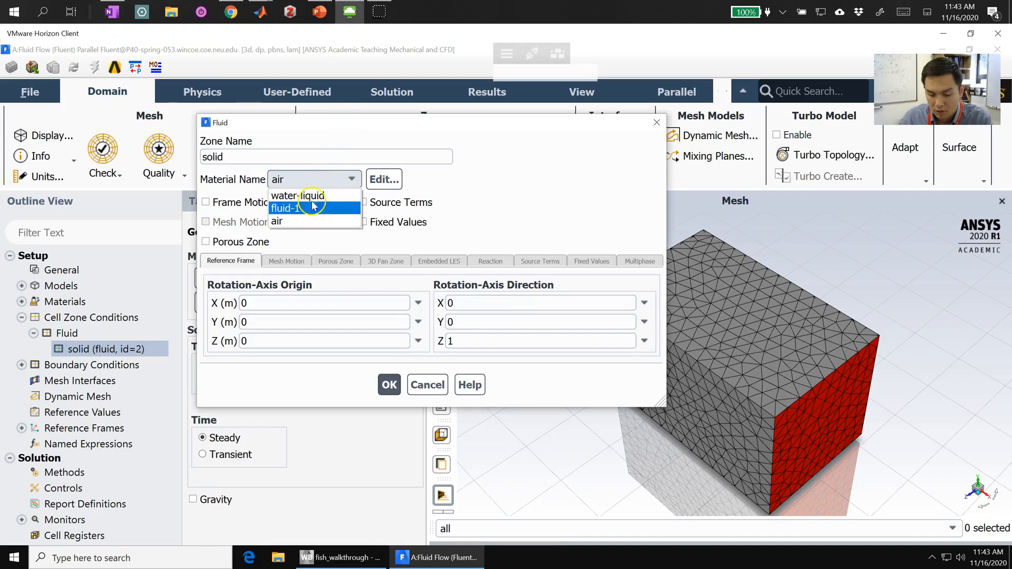
left_click(306, 196)
left_click(390, 385)
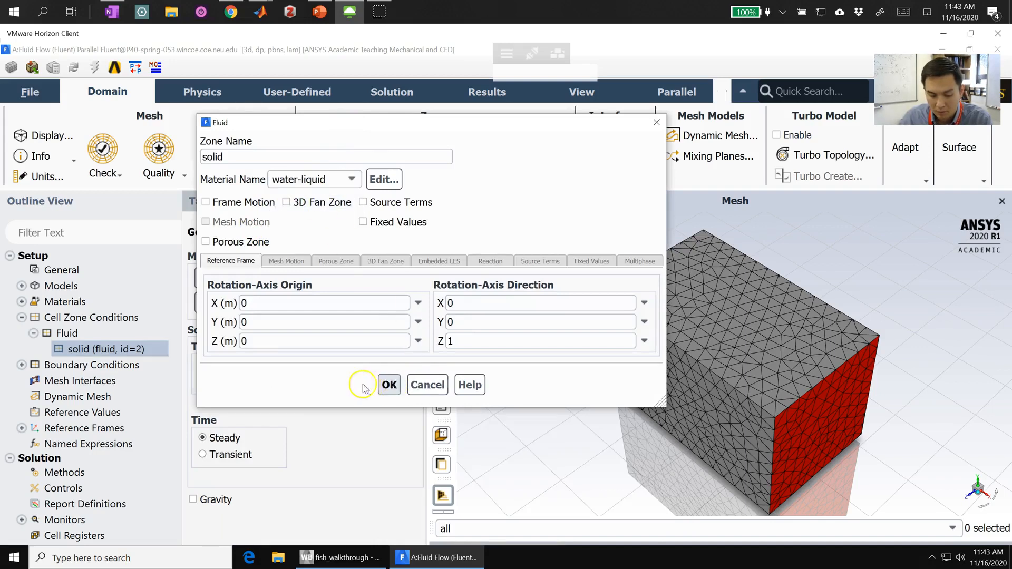
left_click(22, 318)
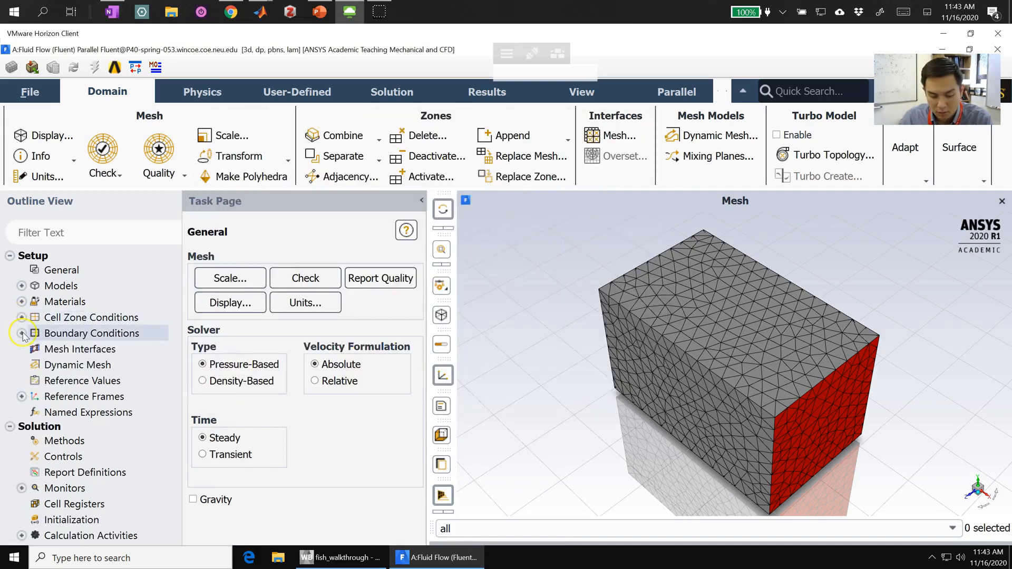
Step: Set the velocity magnitude of the inlet boundary to 0.001 m/s
left_click(22, 334)
left_click(33, 349)
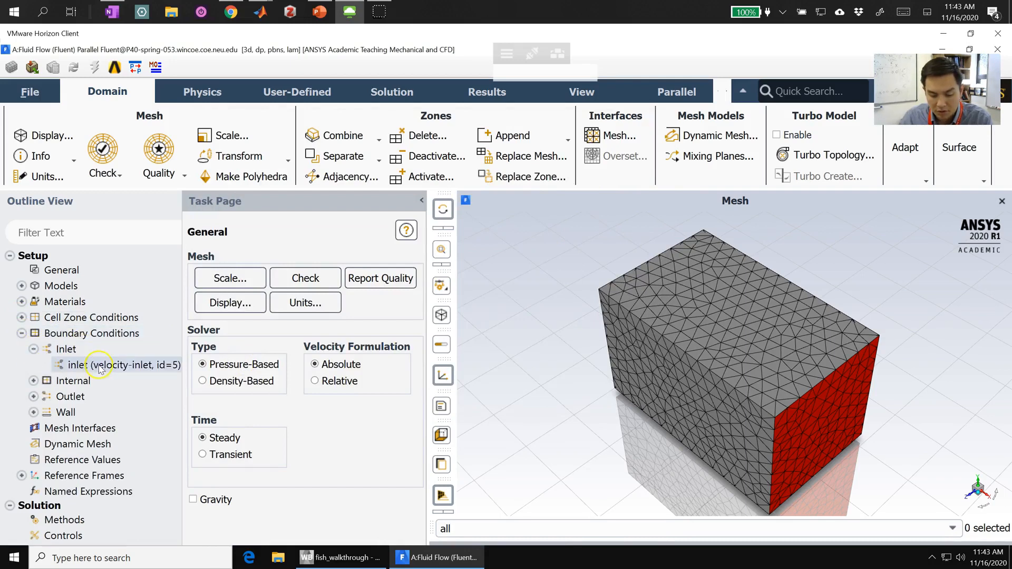
left_click(66, 397)
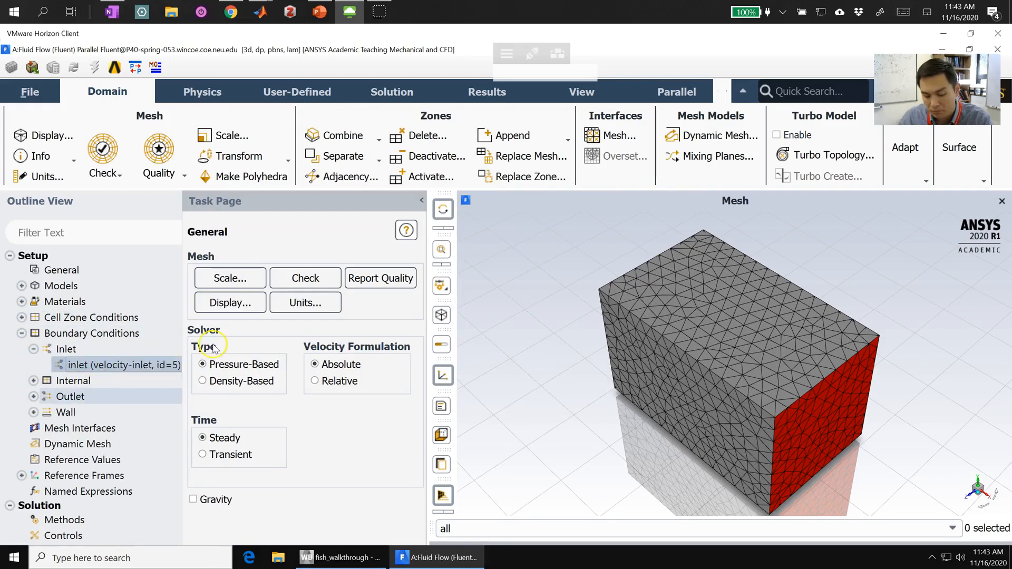
left_click_drag(471, 369, 445, 133)
left_click(400, 268)
left_click(403, 250)
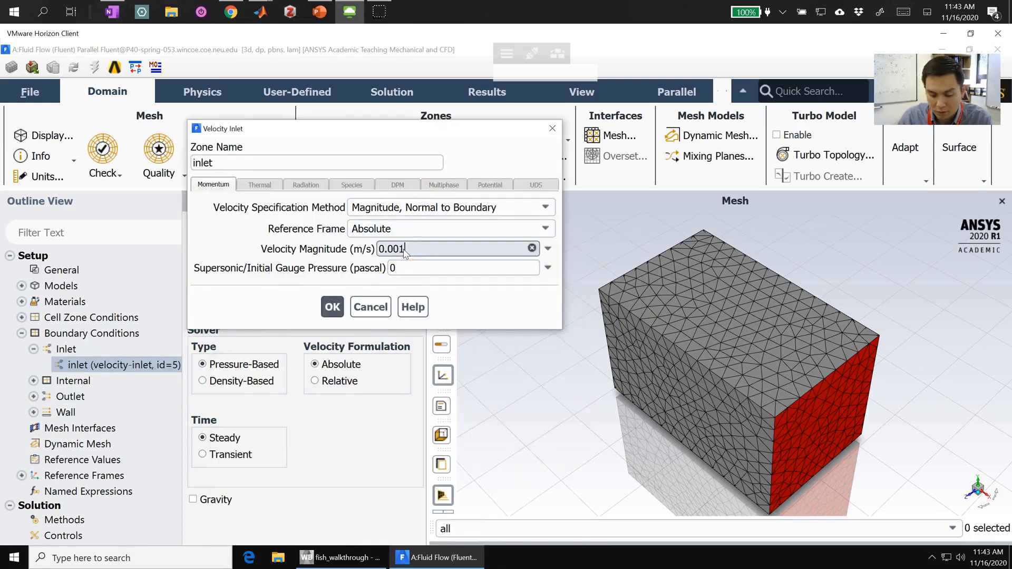
left_click(333, 308)
left_click(33, 349)
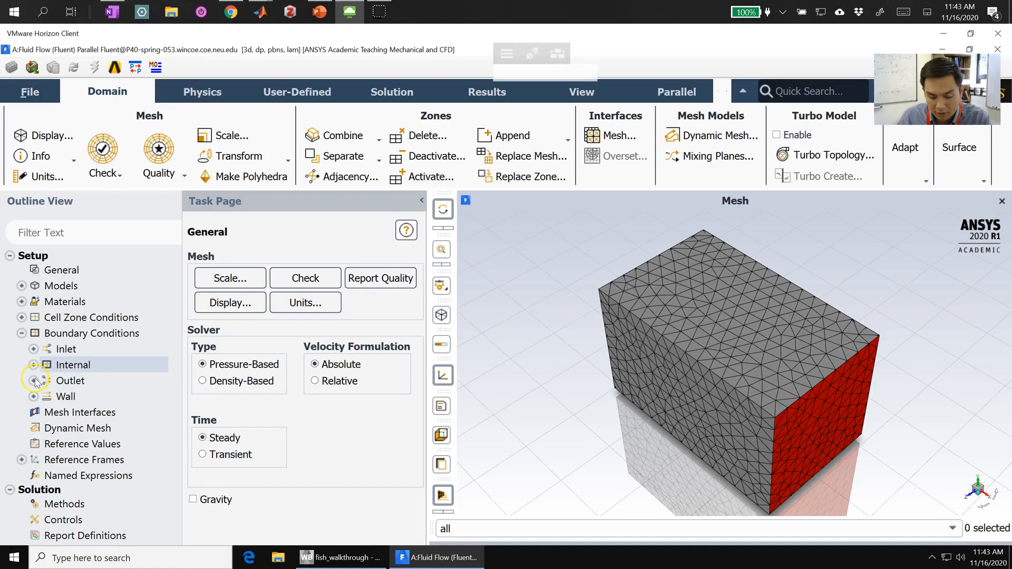
Step: Set the shear condition of the freeslipwalls boundary to Specified Shear
left_click(34, 396)
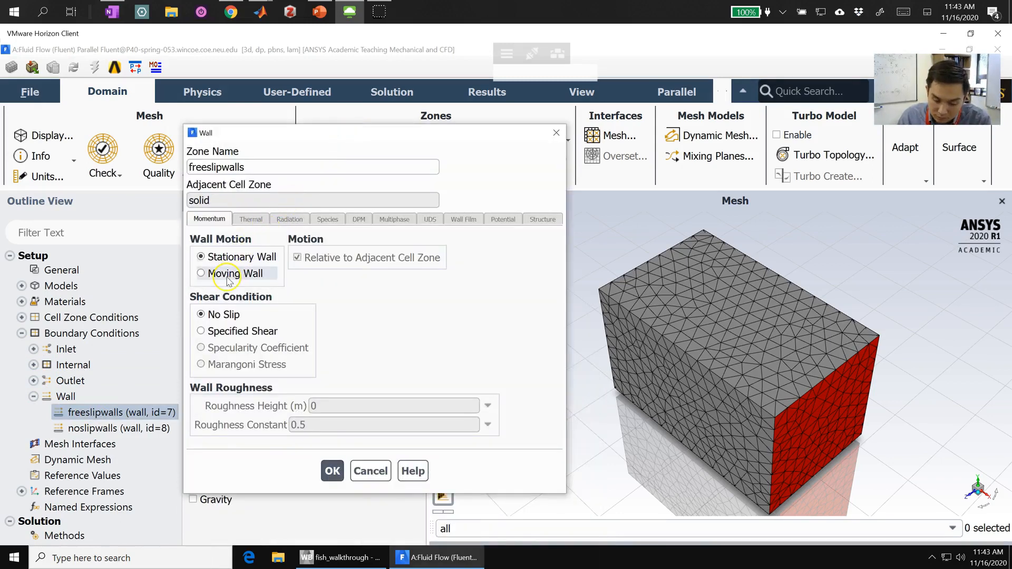
left_click(227, 331)
left_click(349, 471)
Step: Check that the noslipwalls boundary is a stationary wall with the No Slip shear condition, and accept its settings
left_click(84, 430)
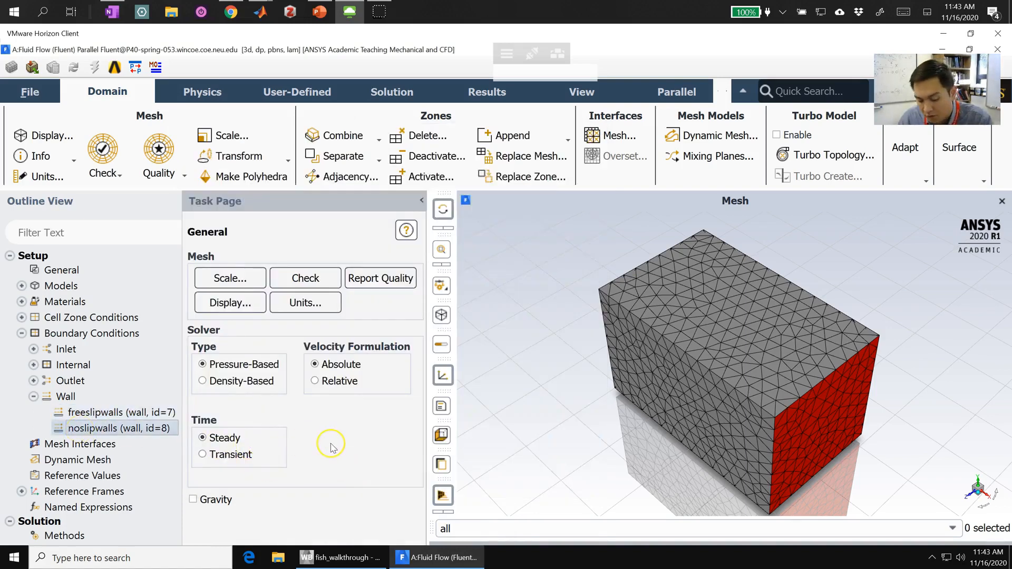
left_click_drag(347, 366, 285, 87)
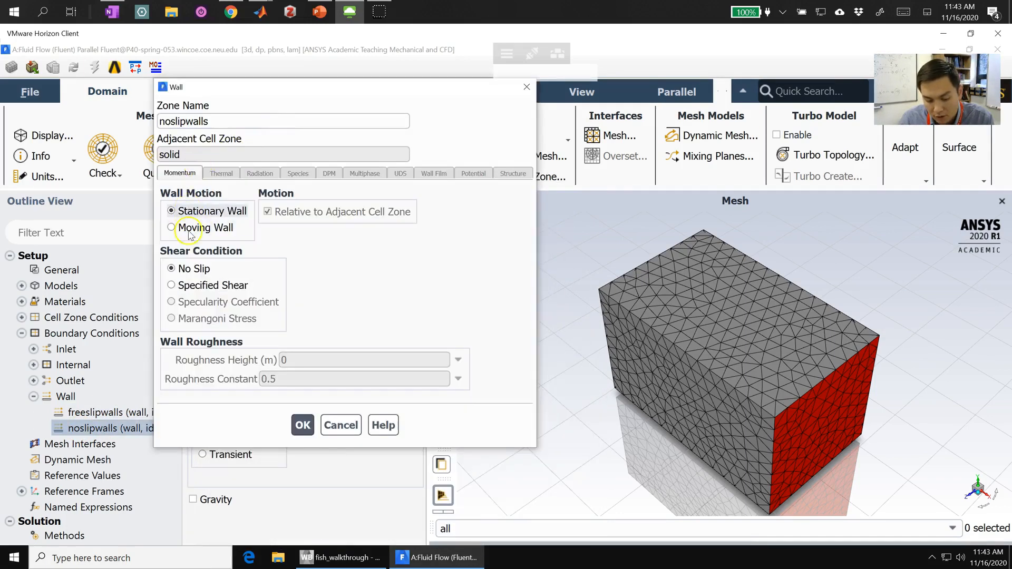
left_click(303, 424)
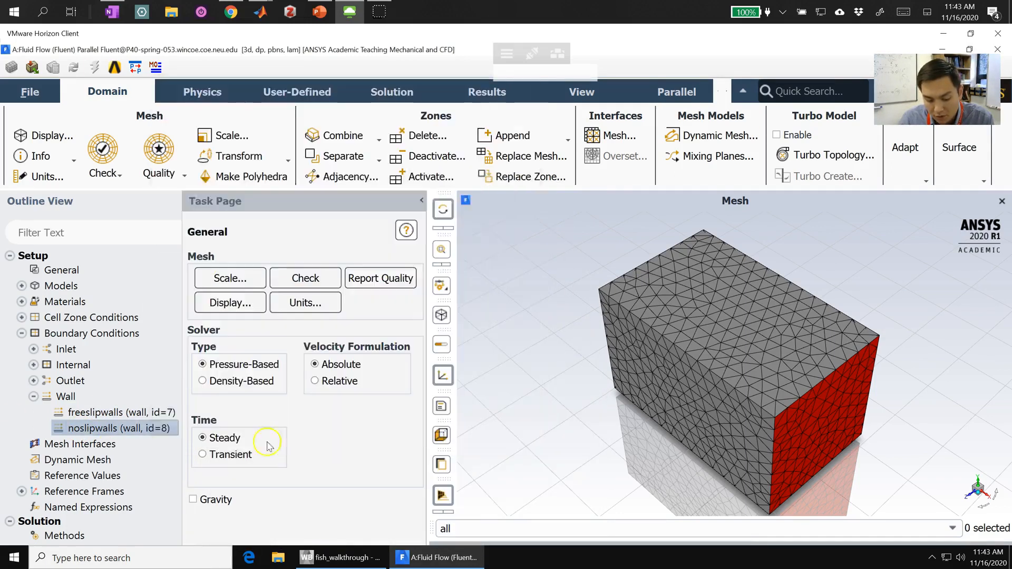
left_click(34, 396)
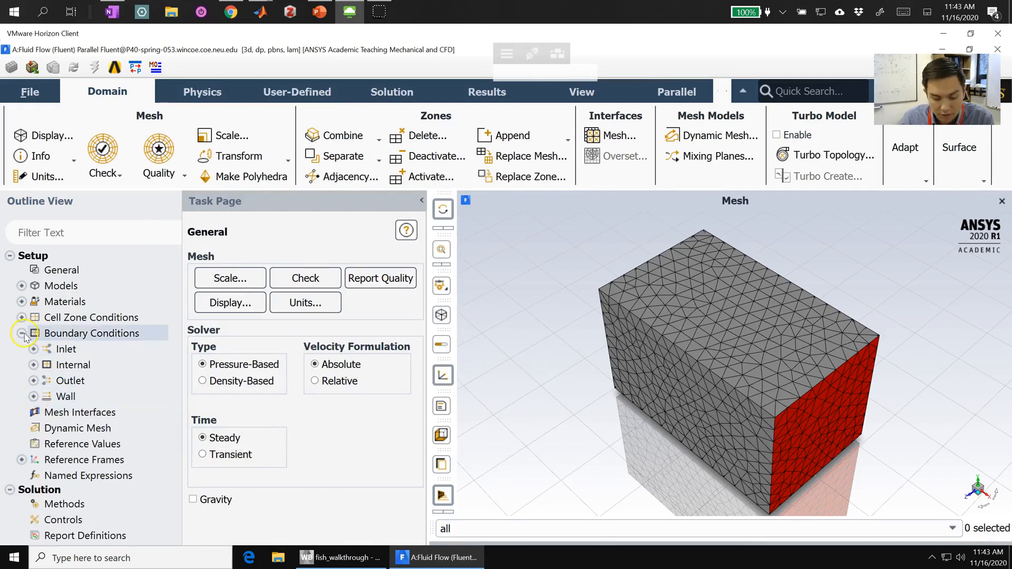
left_click(21, 333)
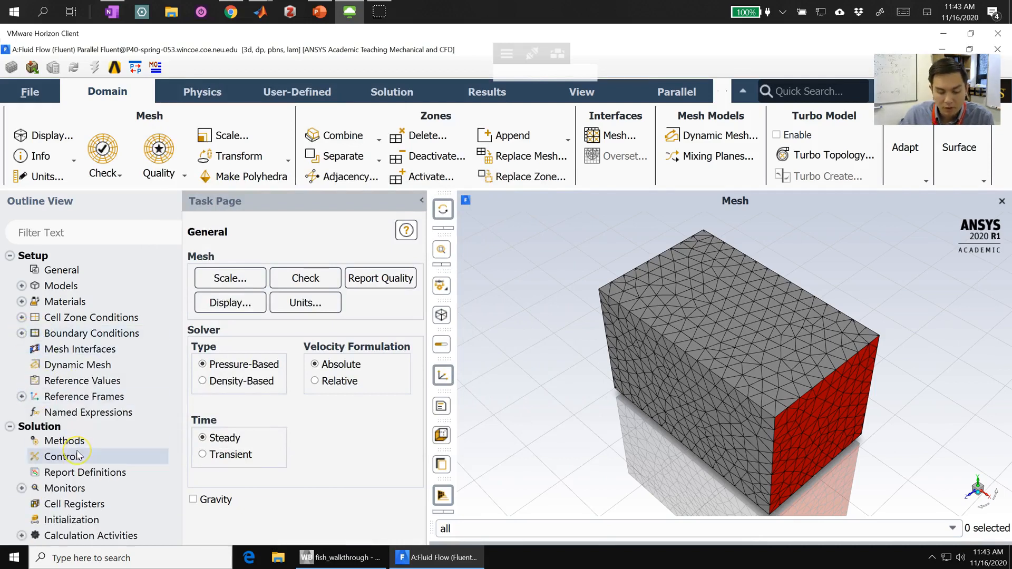
scroll(78, 455, "down", 1)
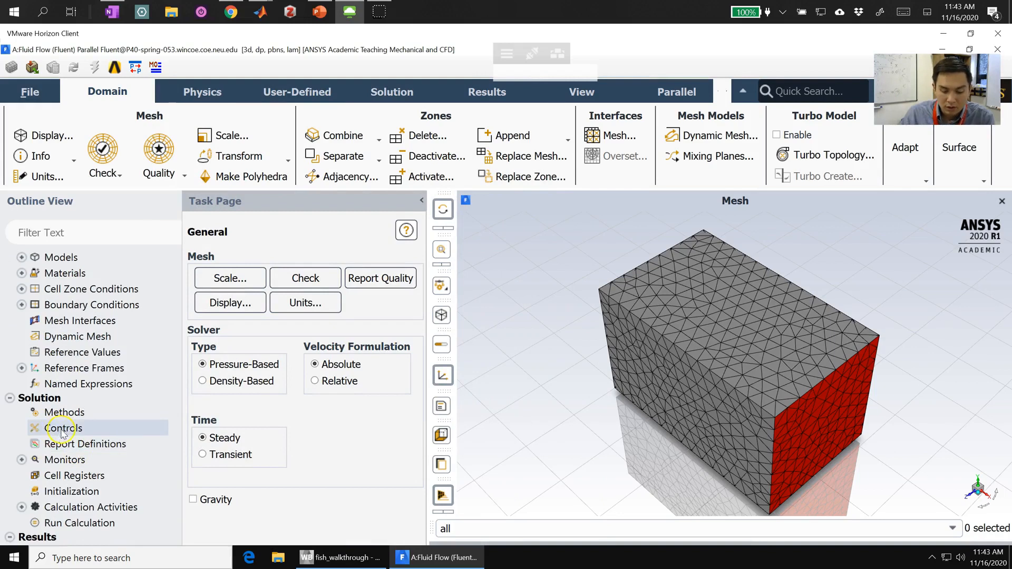
Step: Start a new drag report definition and name it report-def-drag-coef
left_click(68, 446)
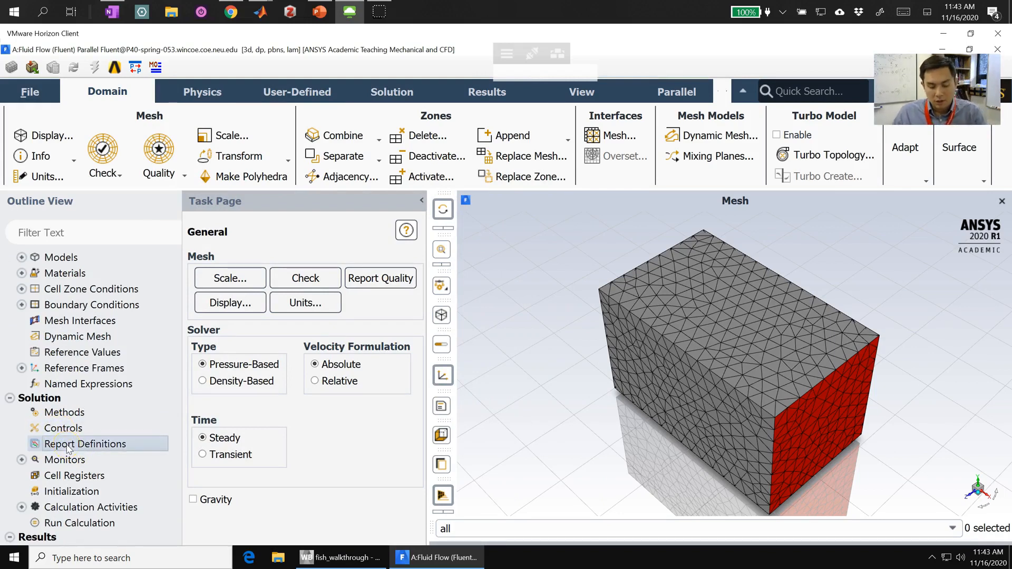
double_click(67, 447)
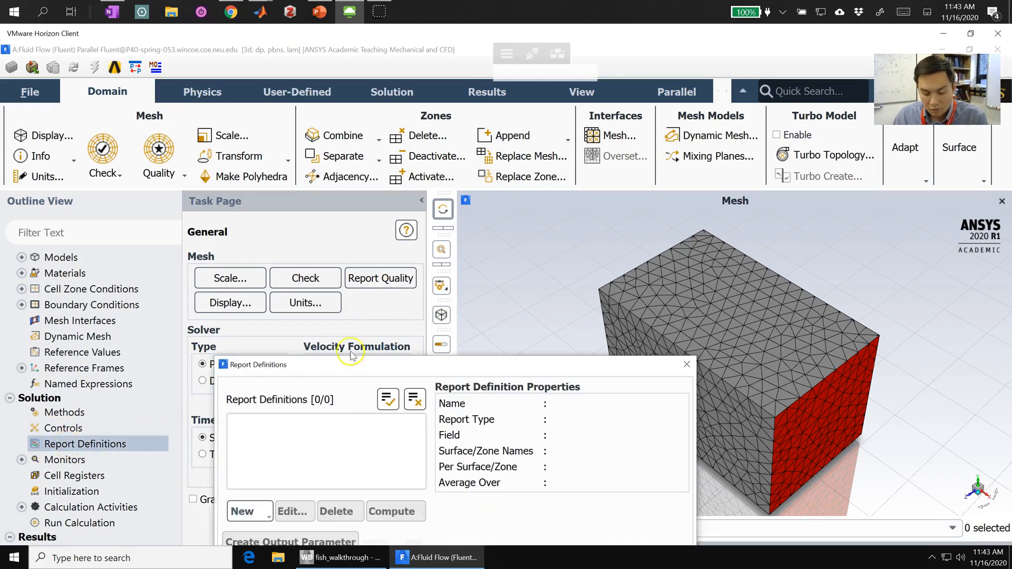
left_click_drag(352, 369, 288, 107)
left_click(199, 250)
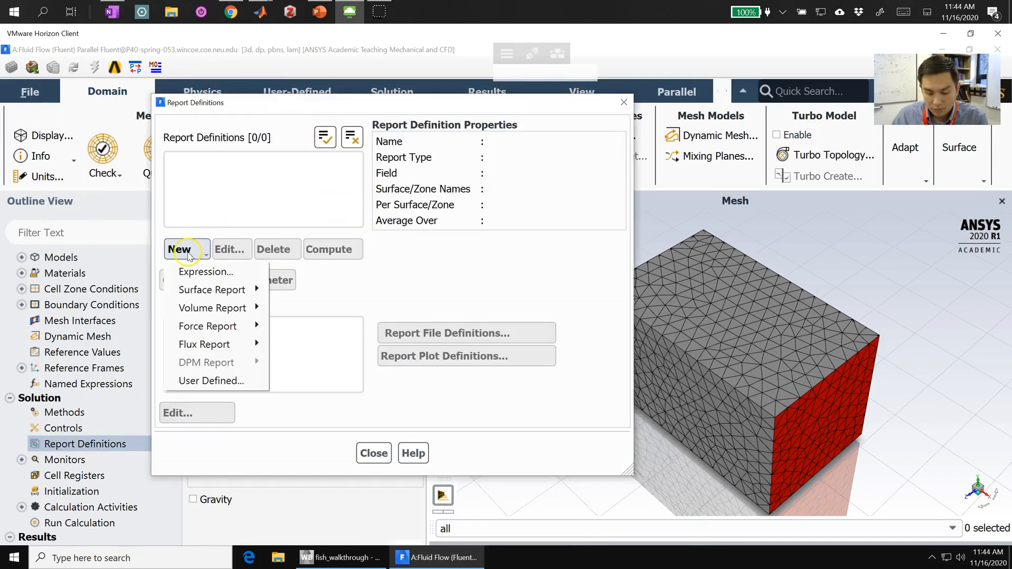
mouse_move(220, 336)
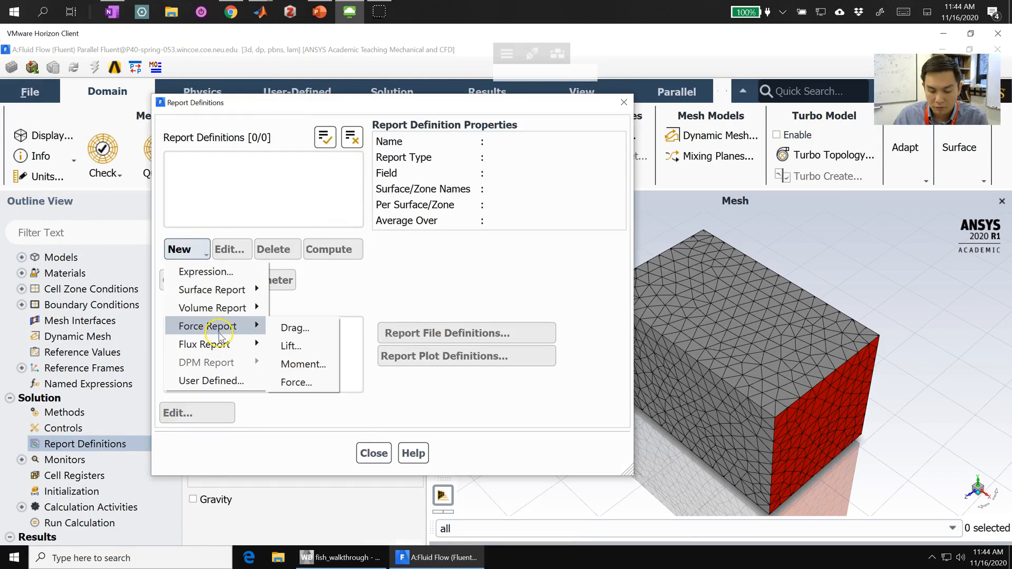
left_click(294, 329)
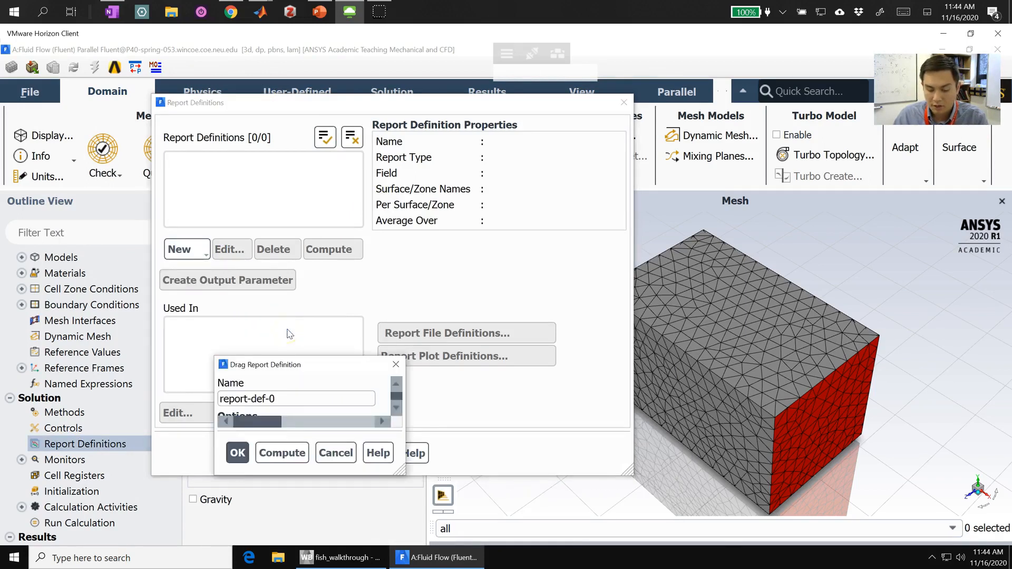
left_click_drag(311, 364, 433, 147)
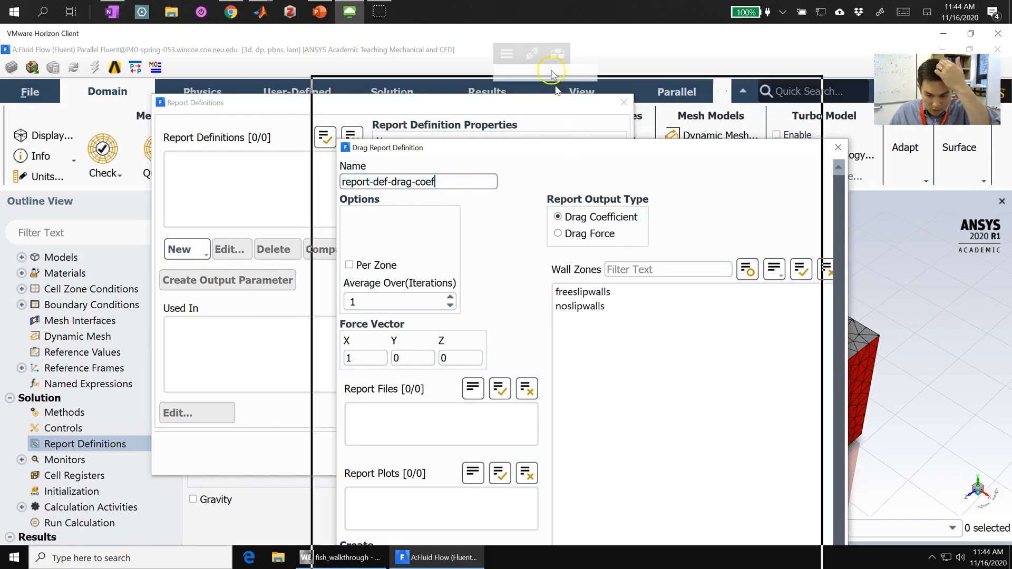
Step: Compute the drag coefficient report on the noslipwalls zone, enable Create Output Parameter, and accept the definition
left_click_drag(551, 37, 552, 40)
left_click(551, 211)
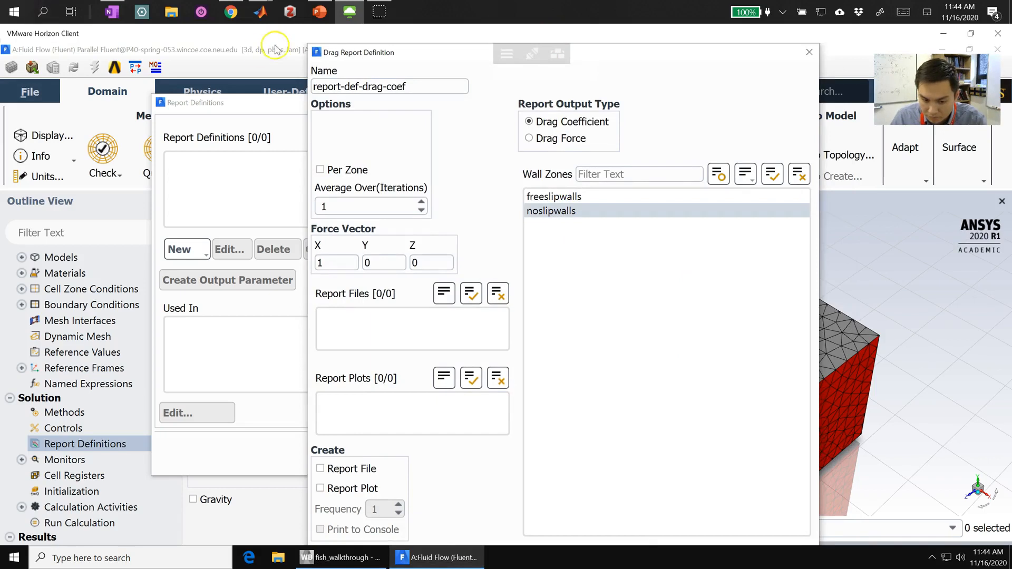
left_click_drag(316, 50, 424, 150)
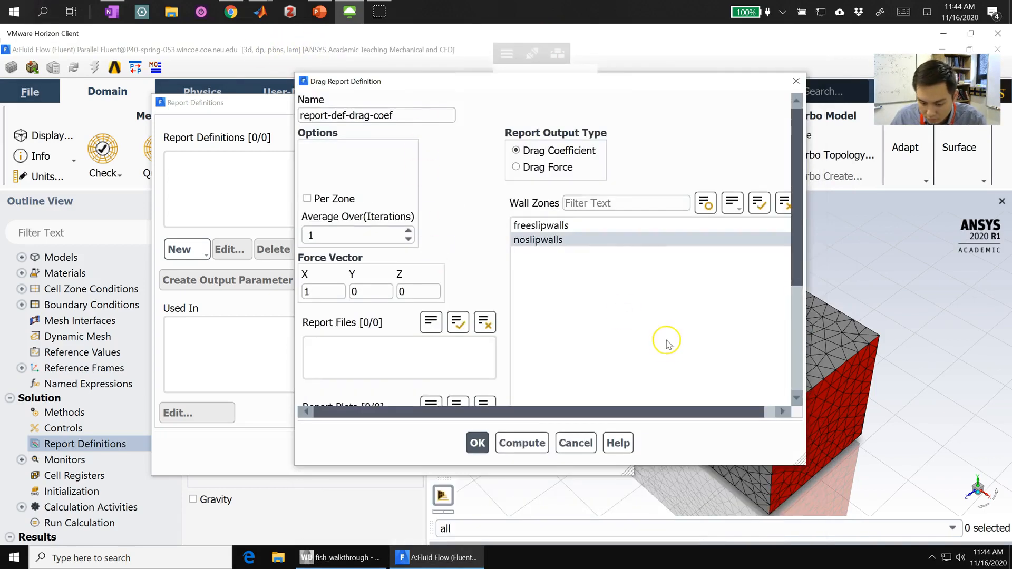
scroll(659, 340, "down", 4)
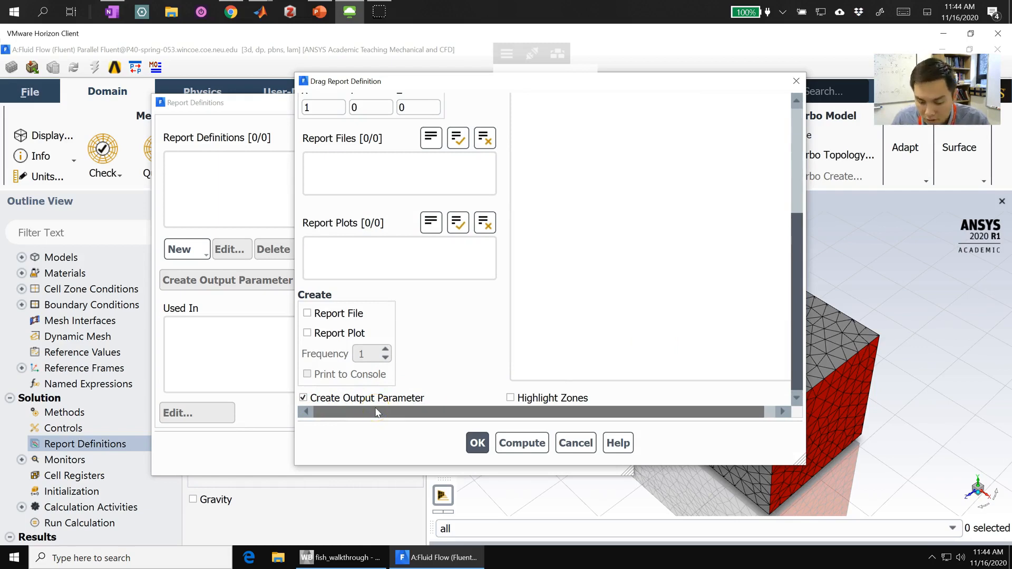
left_click(477, 442)
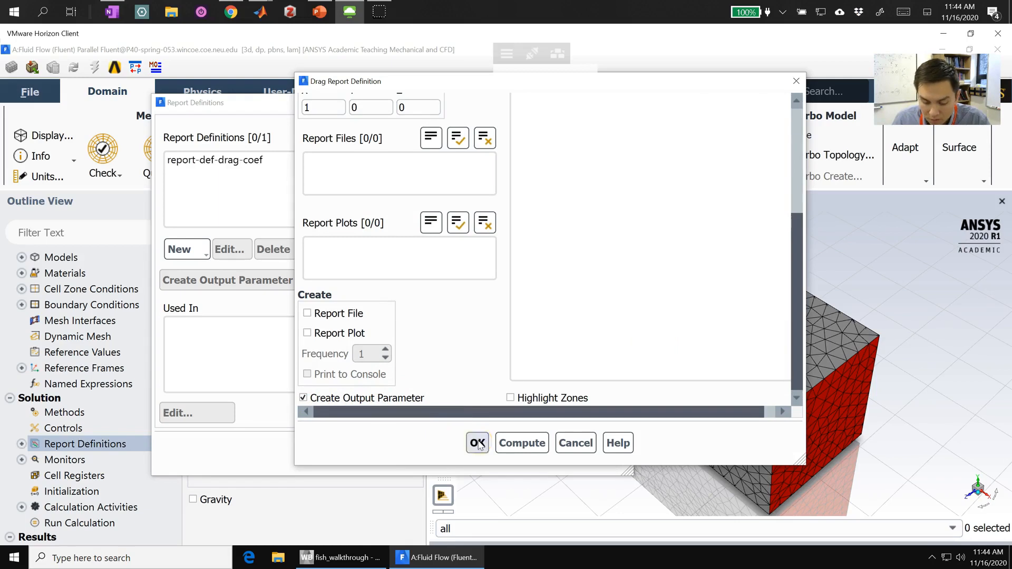
Step: Create a Drag Force report named report-def-drag-force for the noslipwalls zone, with an output parameter
left_click(186, 251)
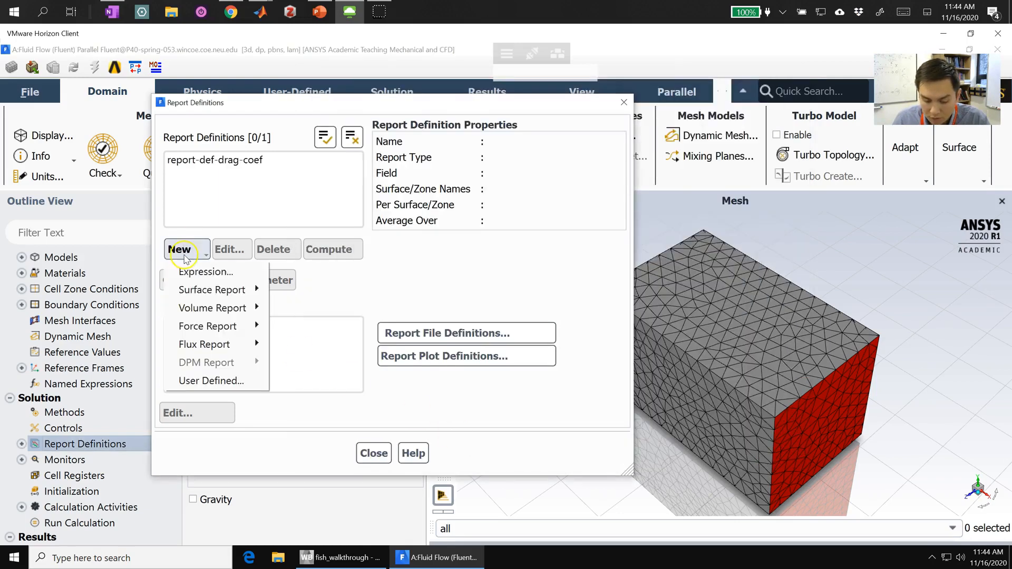
mouse_move(216, 327)
left_click(292, 330)
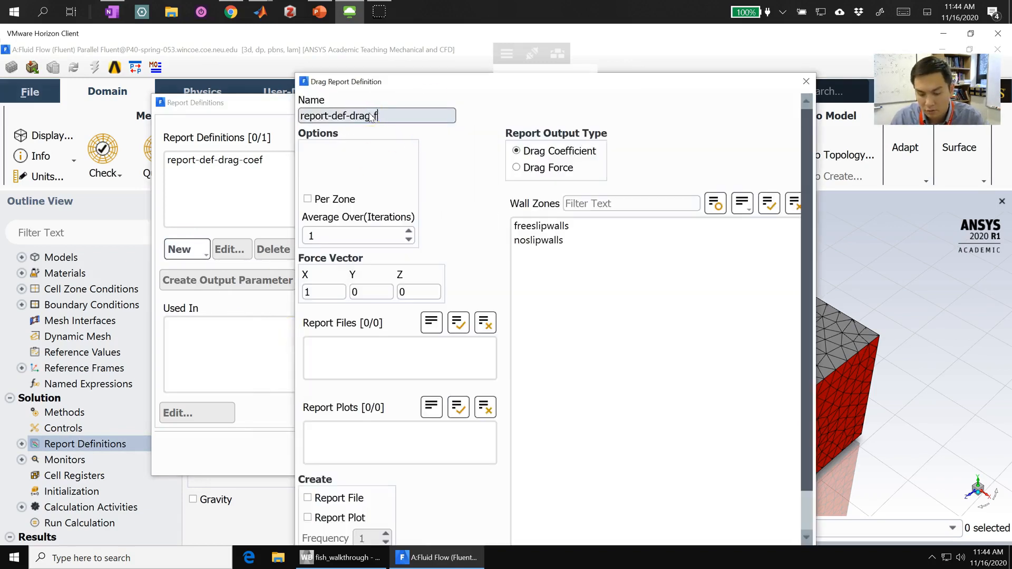
left_click(536, 167)
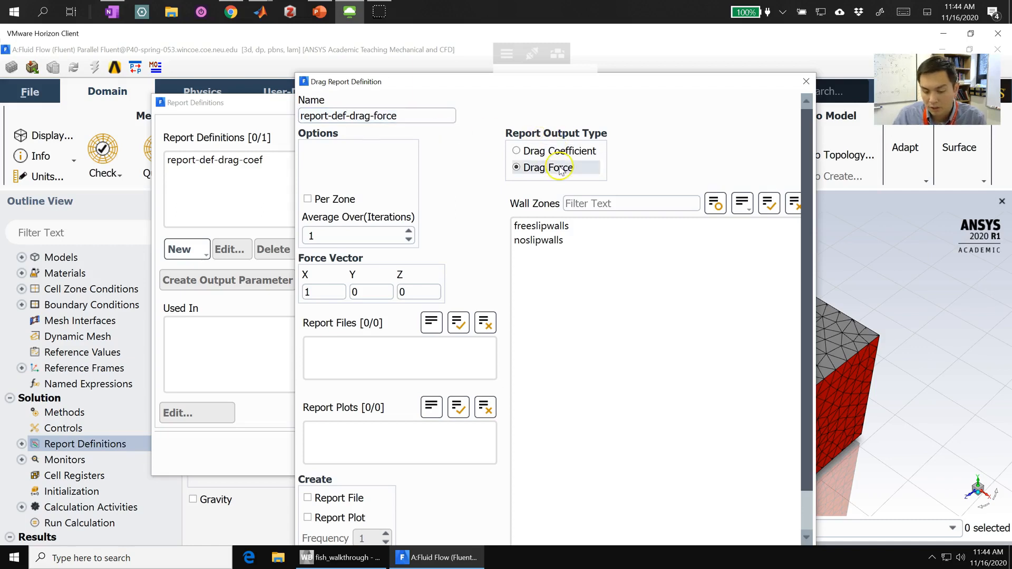
left_click(541, 243)
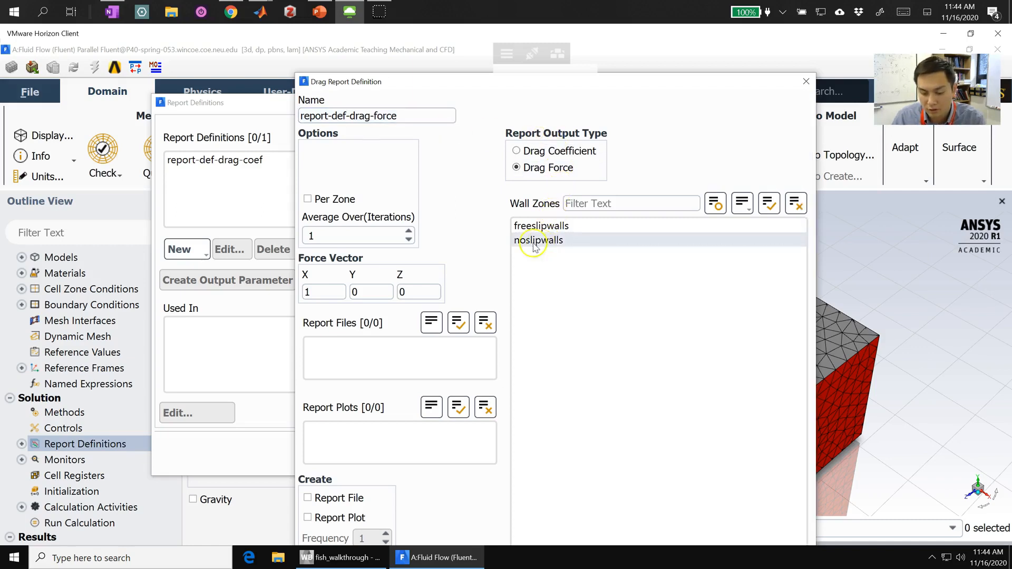
left_click_drag(354, 73, 384, 56)
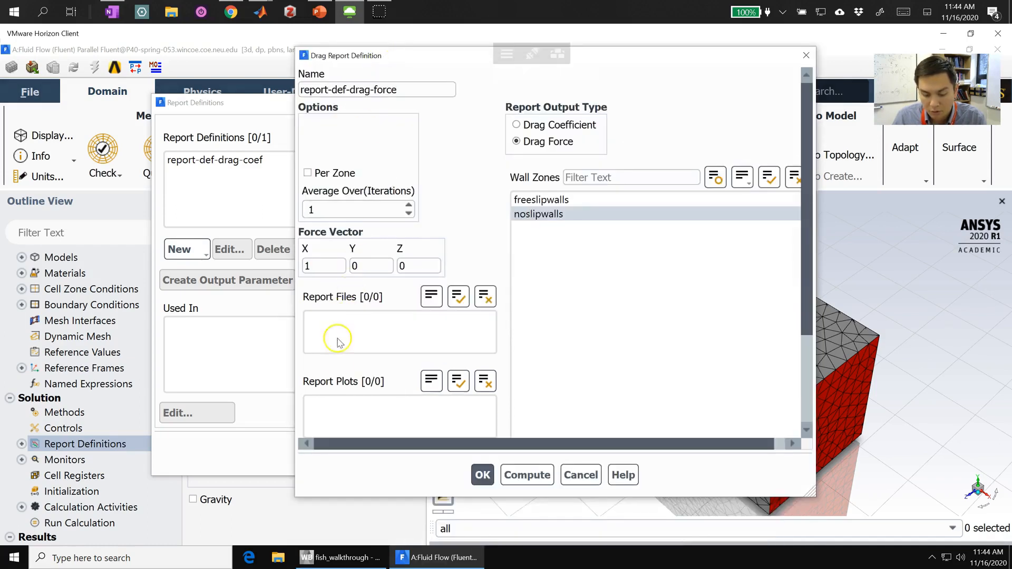
scroll(403, 383, "down", 5)
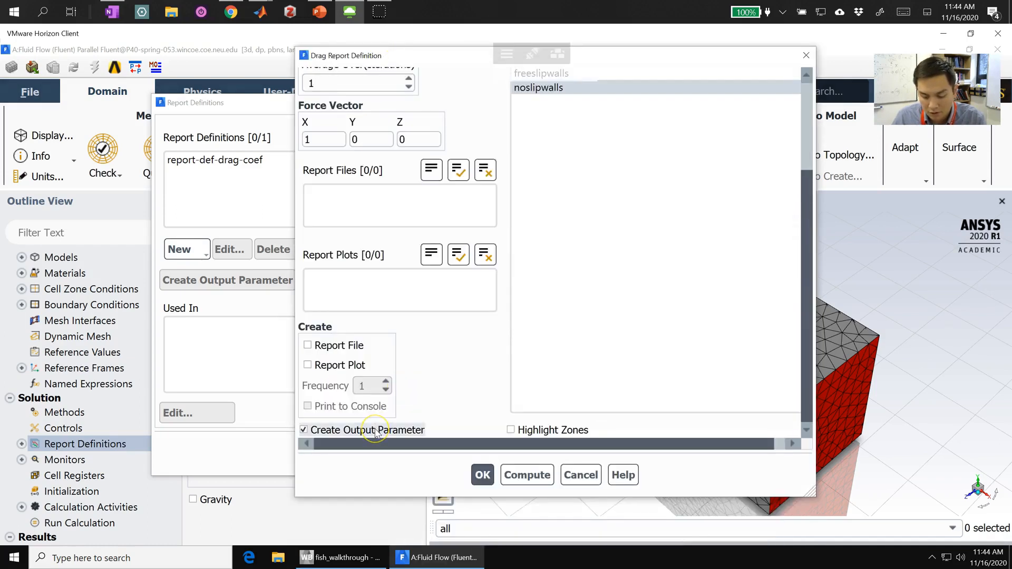
left_click(484, 475)
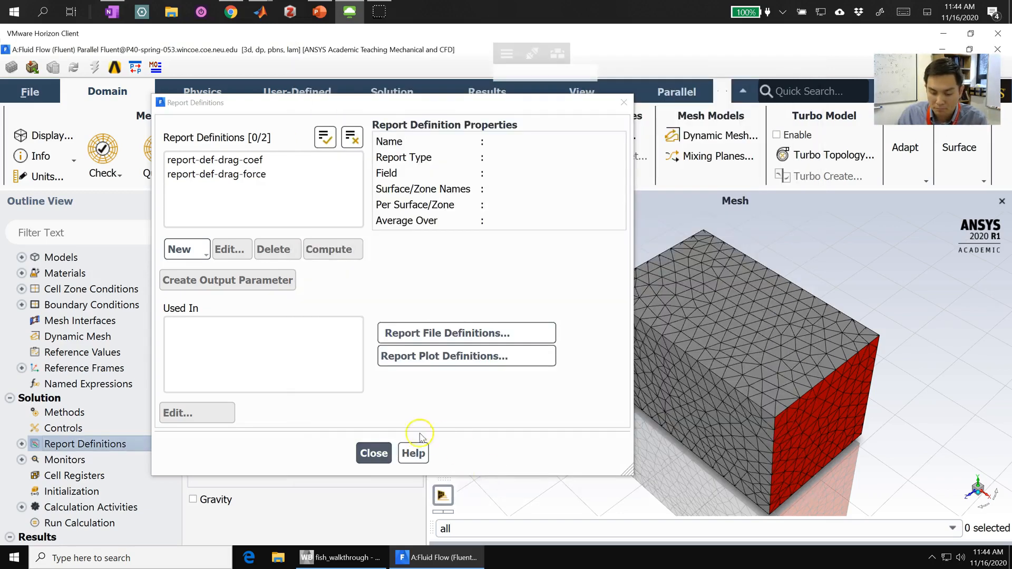
left_click(383, 456)
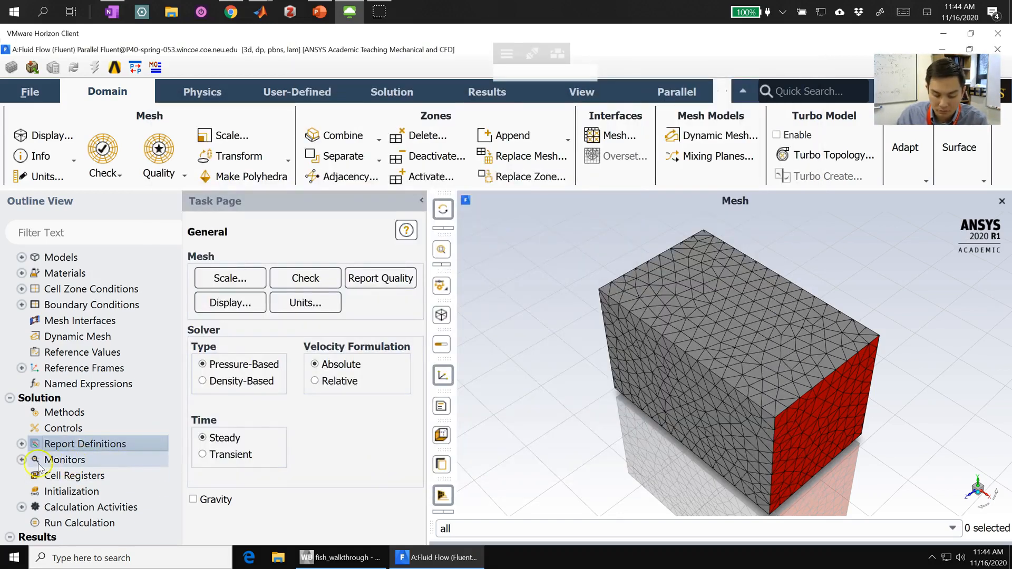
Step: Set the absolute convergence criteria of the continuity, x-velocity, y-velocity and z-velocity residuals to 0.0001
left_click(21, 459)
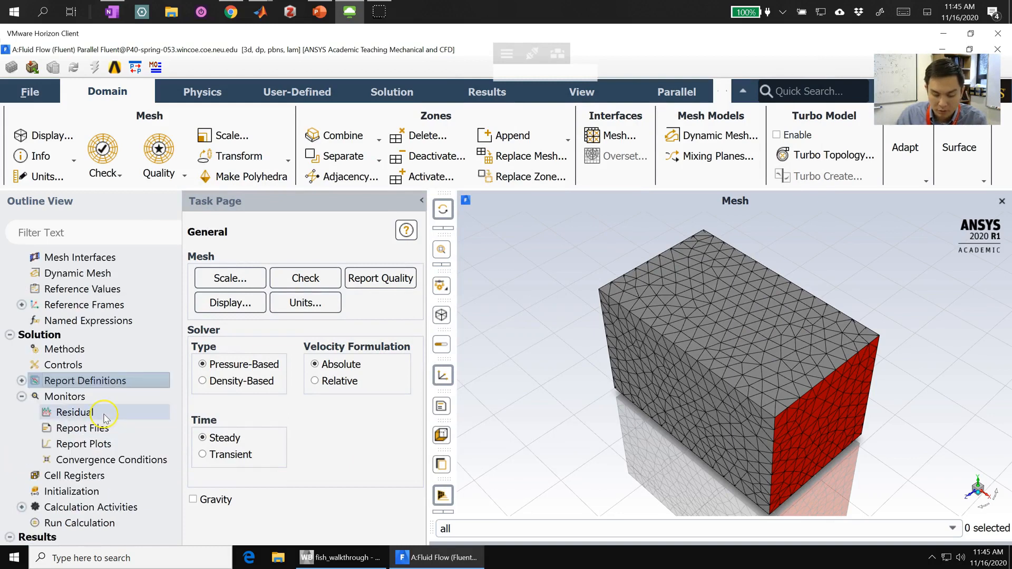
double_click(110, 412)
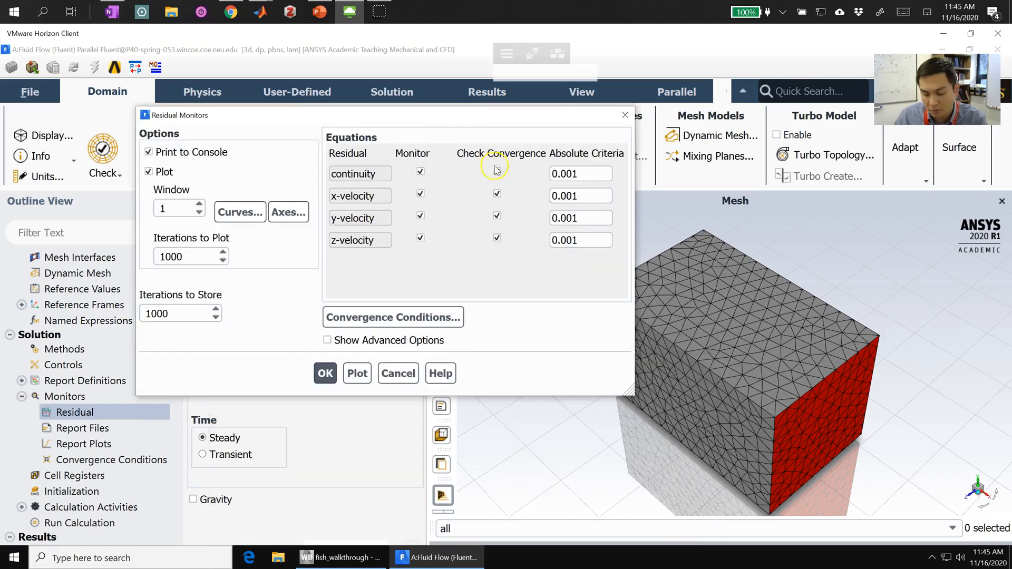
left_click(496, 171)
type("0")
left_click(567, 196)
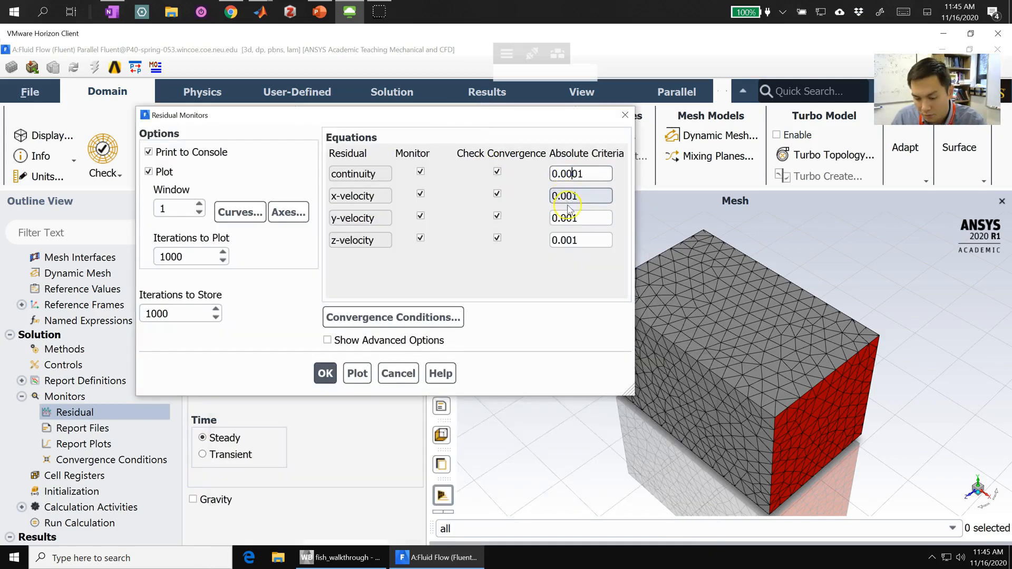
type("0")
left_click(567, 218)
type("0")
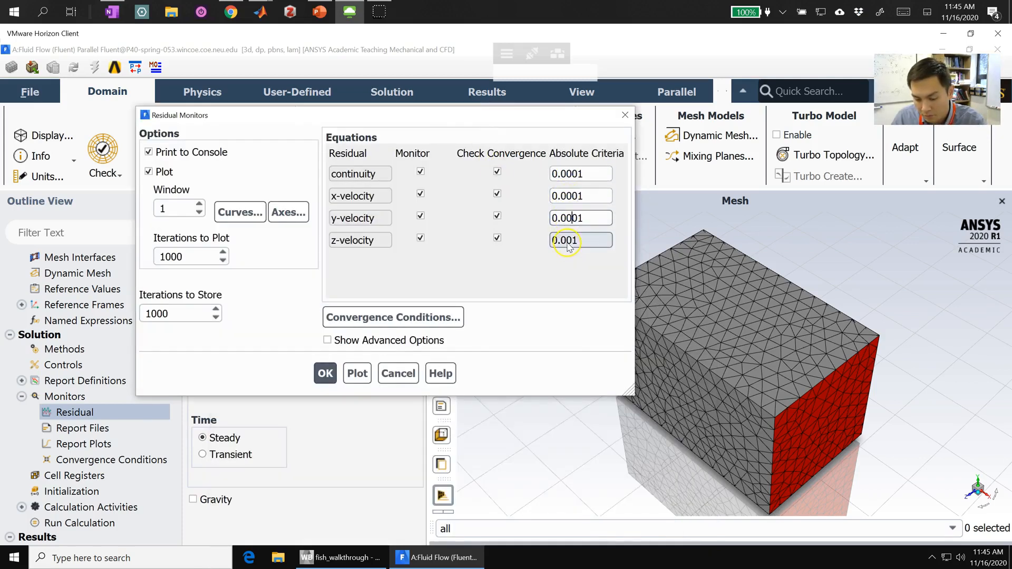
left_click(568, 240)
type("0")
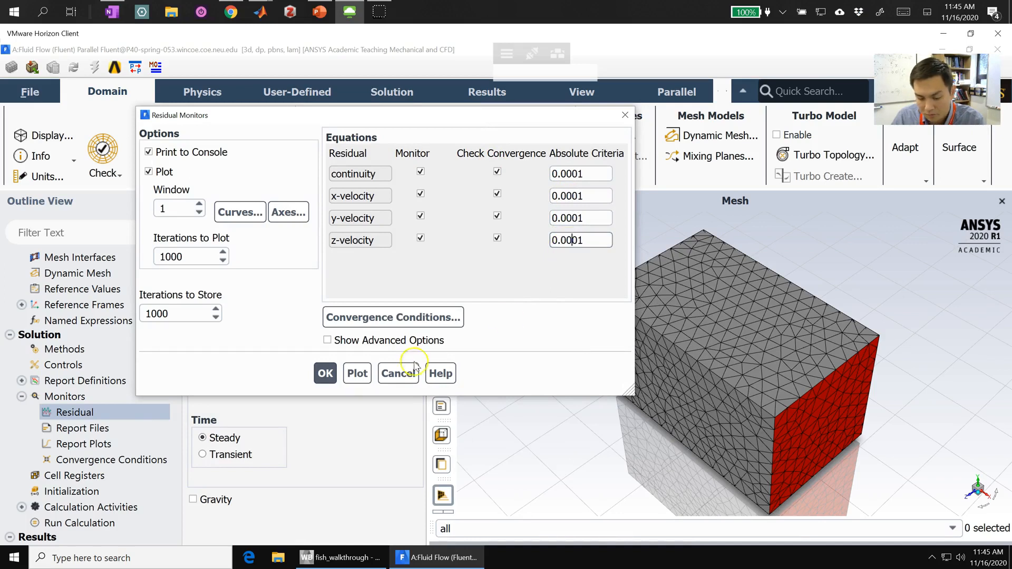
left_click(325, 373)
Step: Start a new report file and add report-def-drag-coef and report-def-drag-force to its selected report definitions
left_click(99, 433)
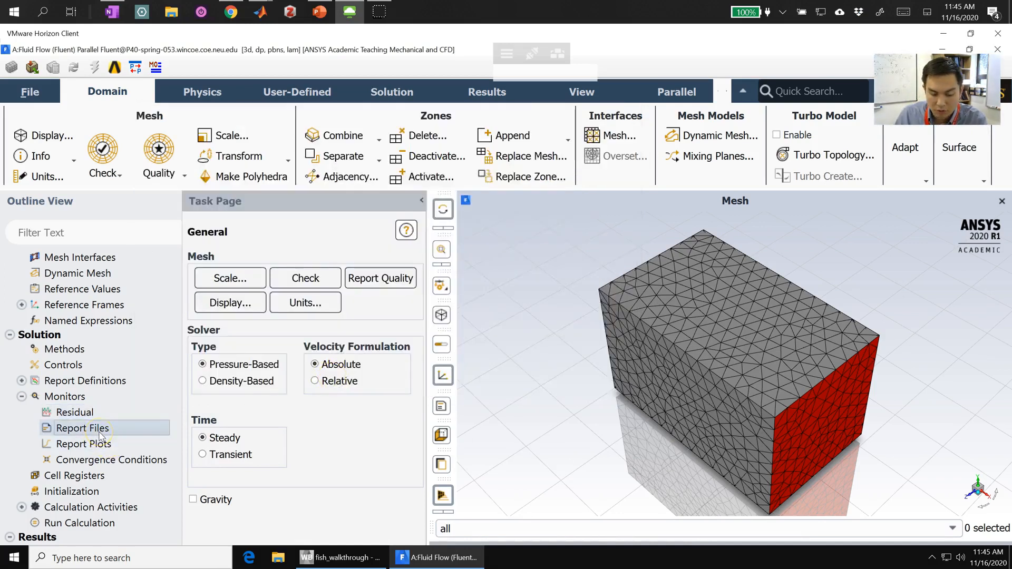
double_click(99, 433)
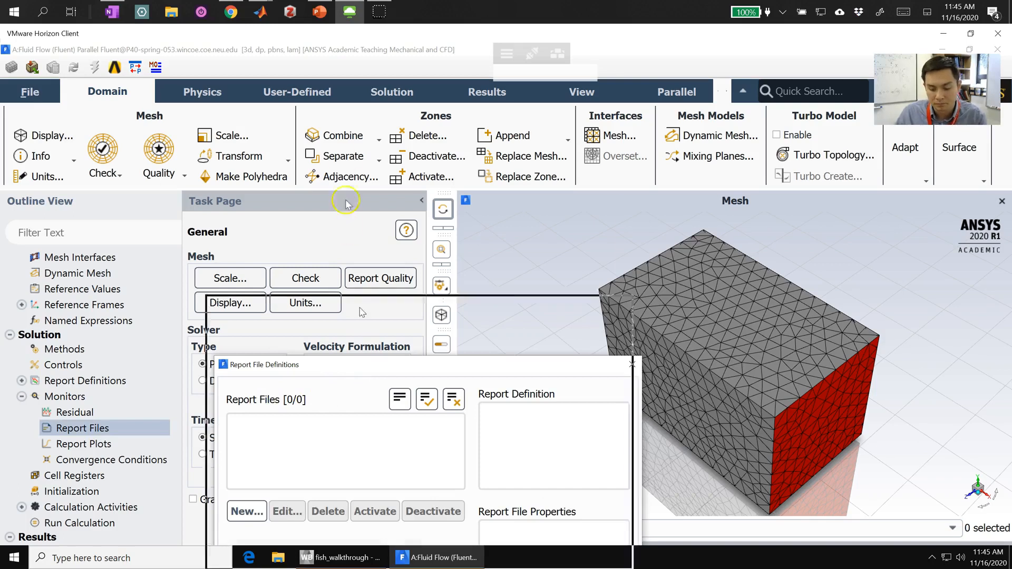
left_click_drag(368, 364, 342, 155)
left_click(230, 308)
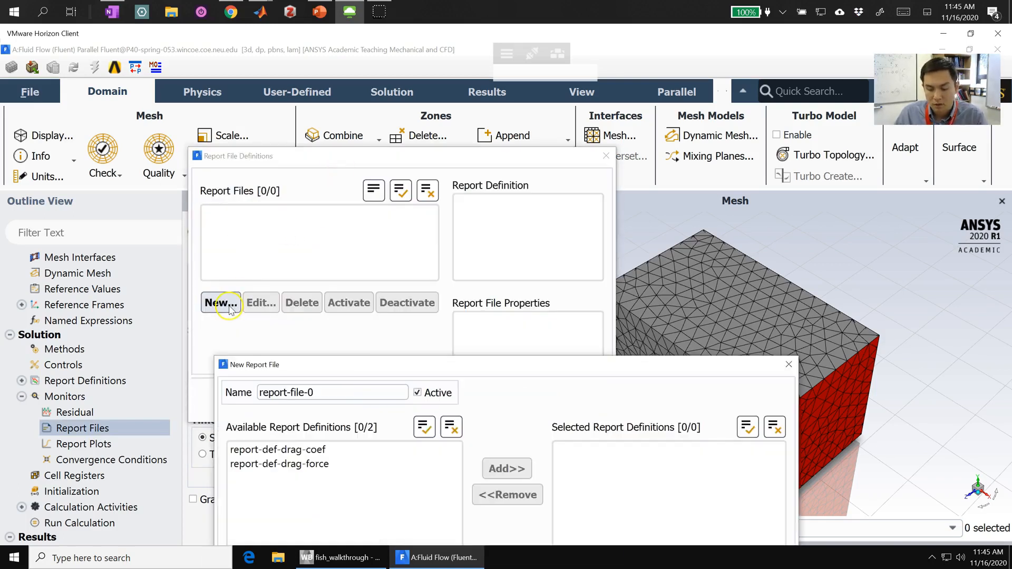
left_click_drag(304, 365, 307, 134)
left_click(267, 231)
left_click(281, 217)
left_click(511, 236)
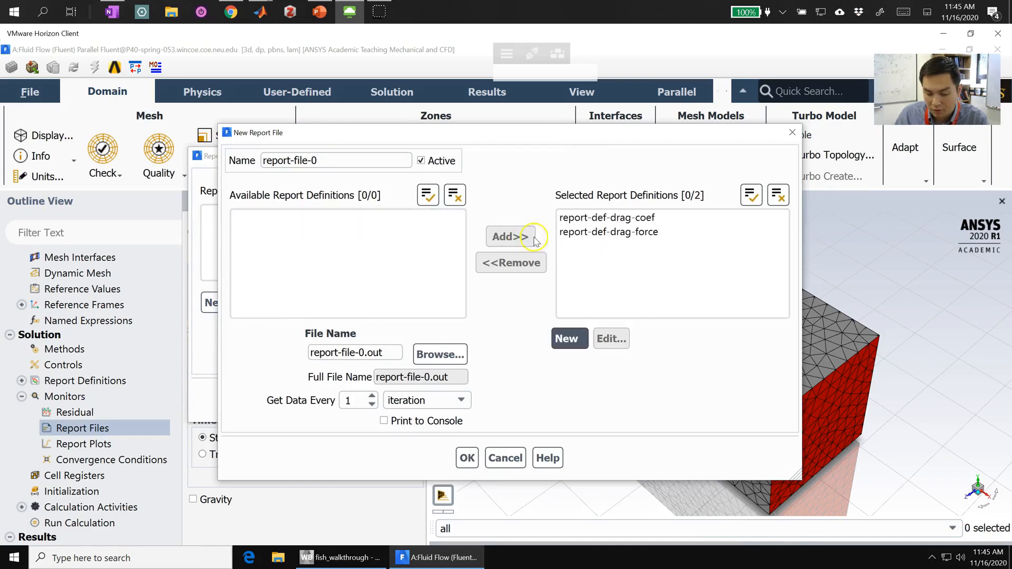
Step: Set the report's output file name to report-file-drag-data and accept the report file
left_click(358, 353)
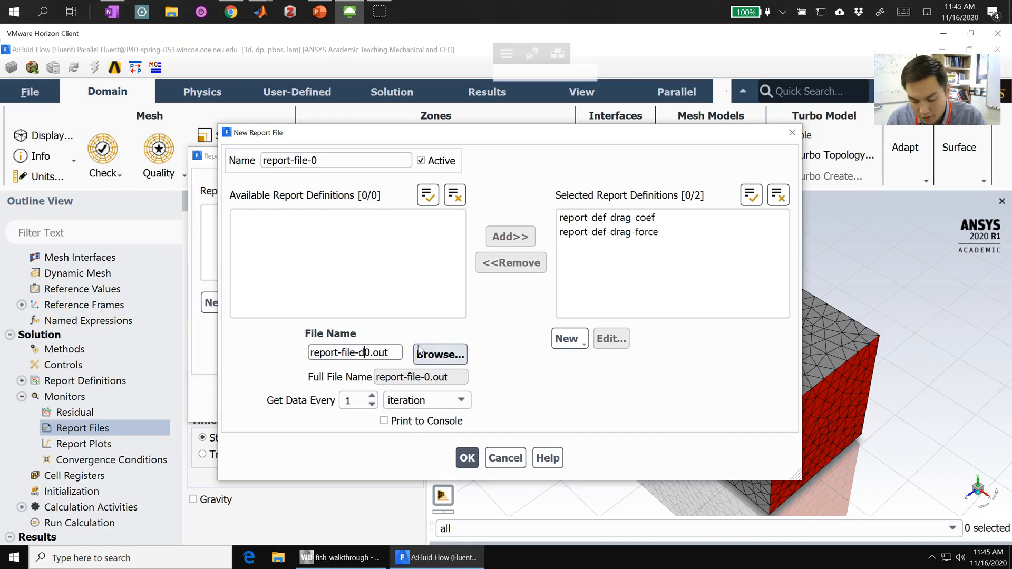
type("drag-data")
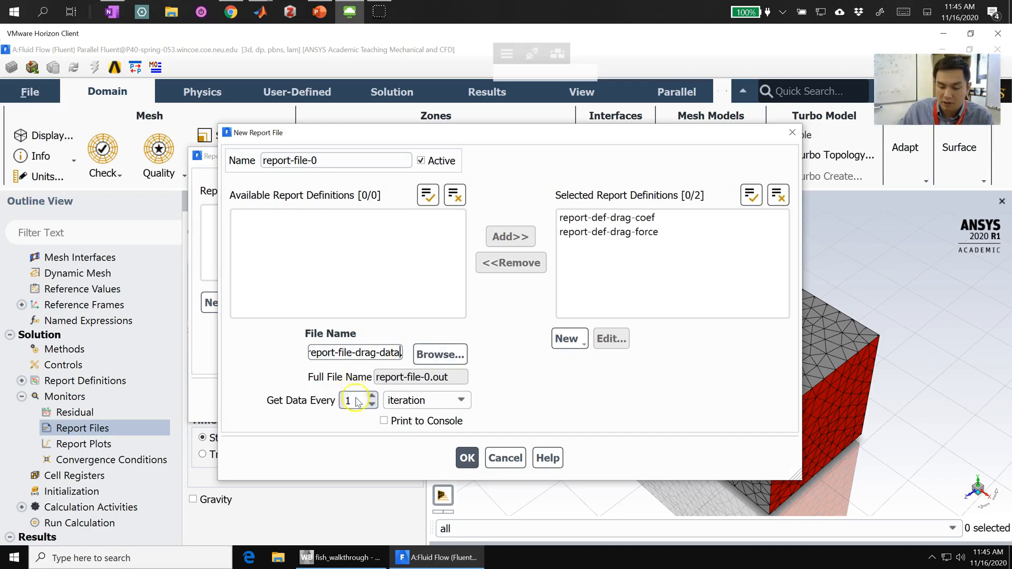
left_click(470, 458)
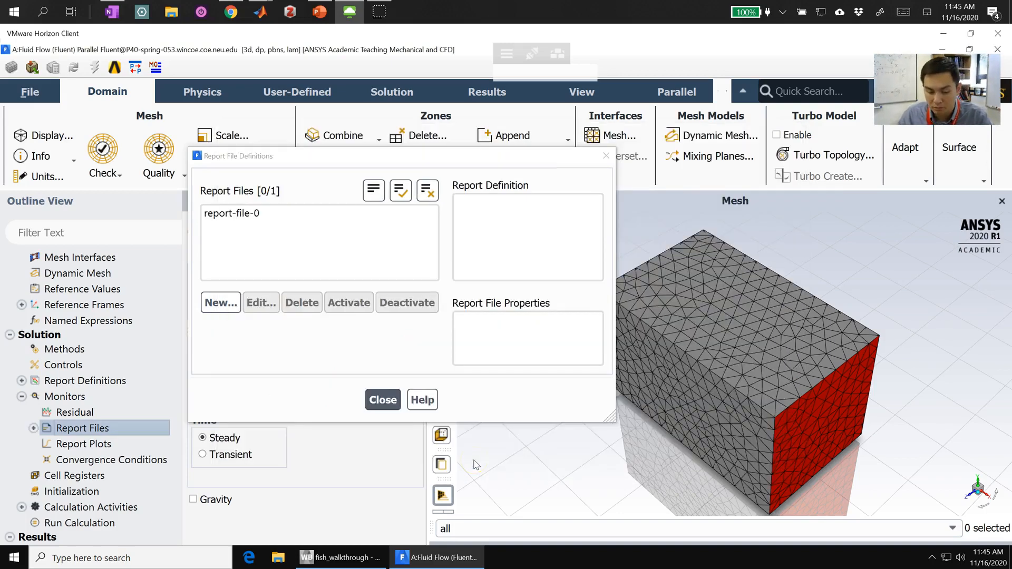
left_click(383, 399)
Step: Initialize the solution with Hybrid Initialization
left_click(20, 397)
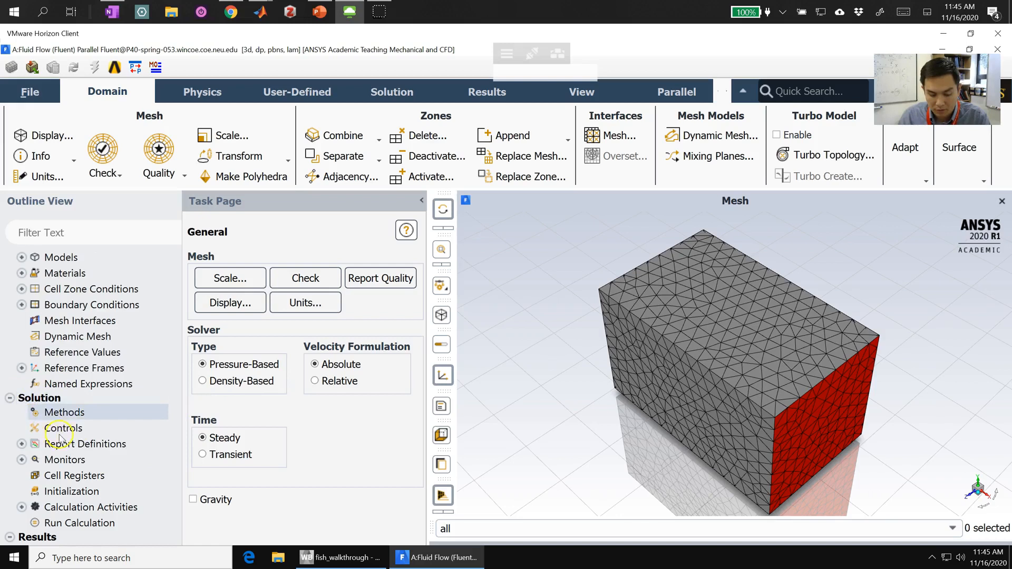
left_click(47, 493)
left_click(296, 319)
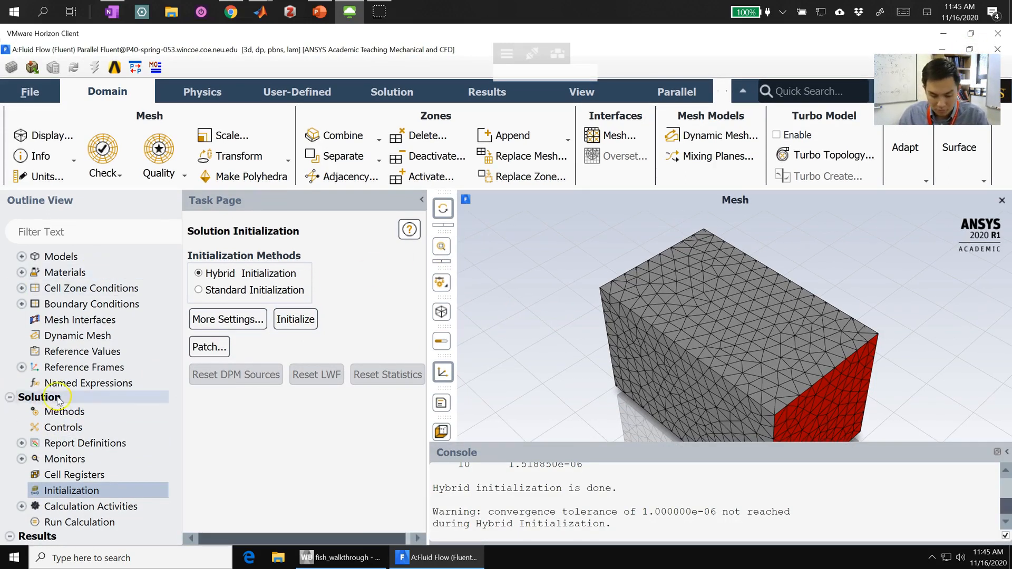
Step: Create a new filled contour of Velocity Magnitude and save it without any surface selected
scroll(58, 401, "down", 3)
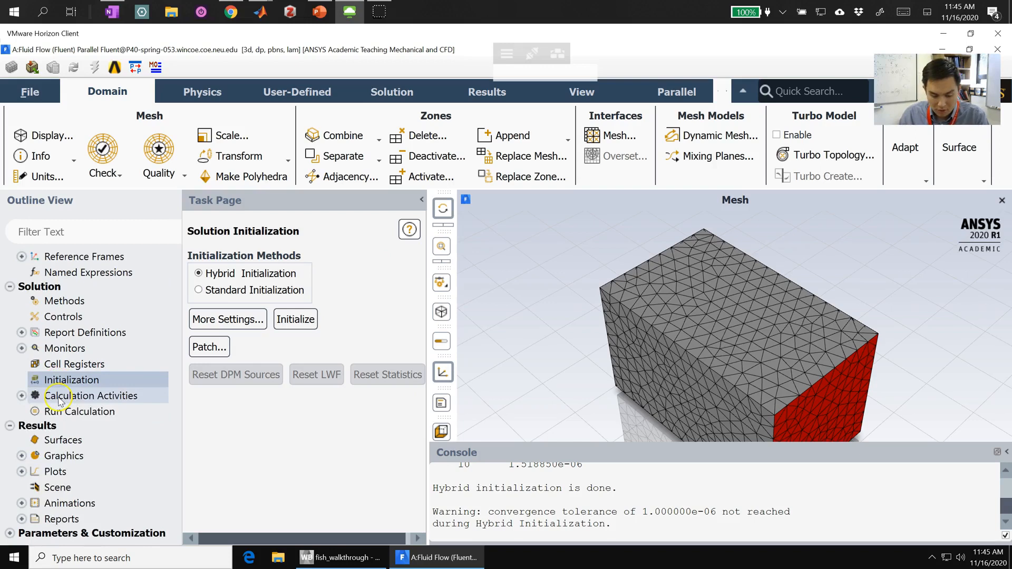
left_click(22, 455)
left_click(71, 490)
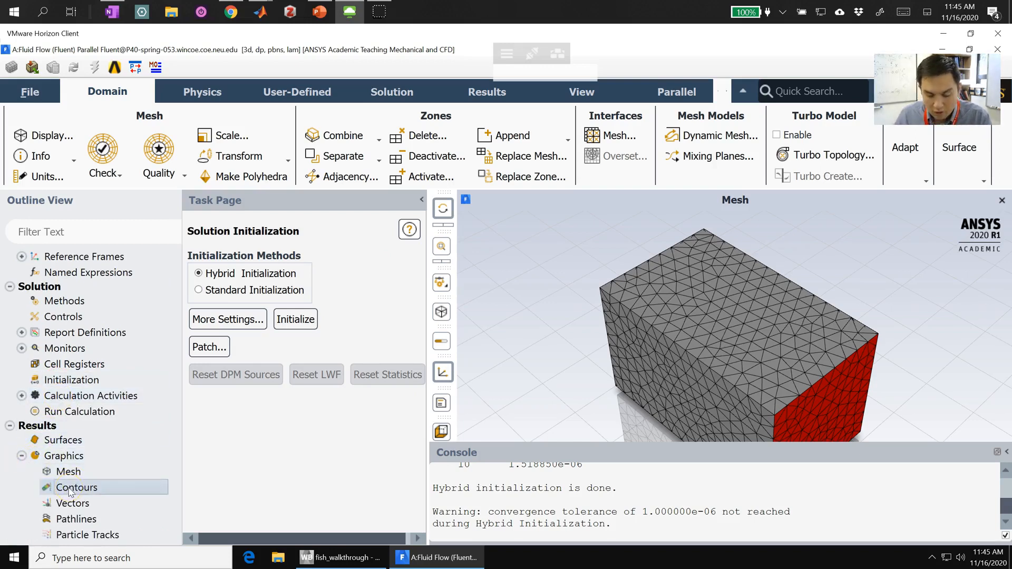
double_click(71, 490)
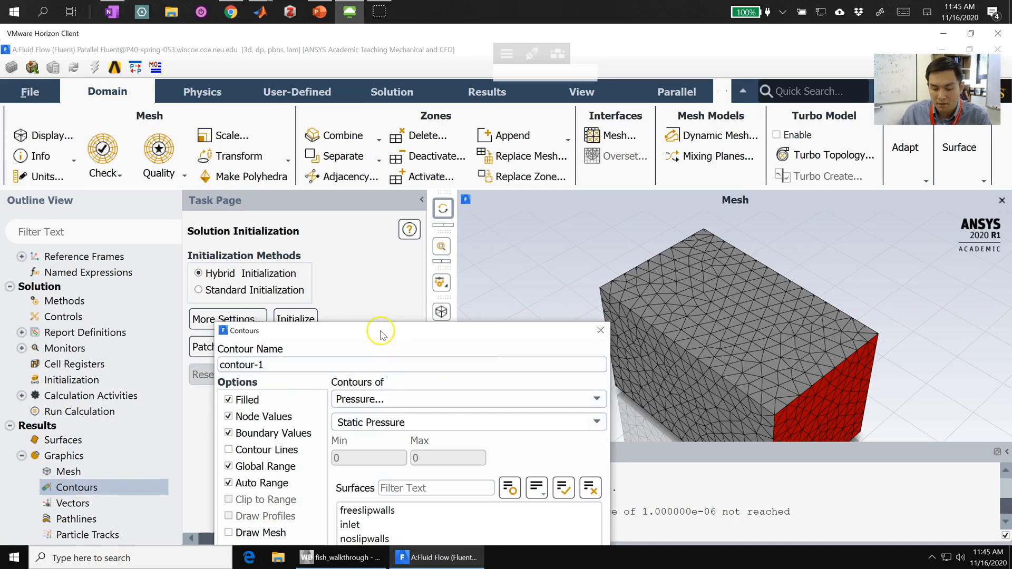
left_click_drag(380, 332, 273, 127)
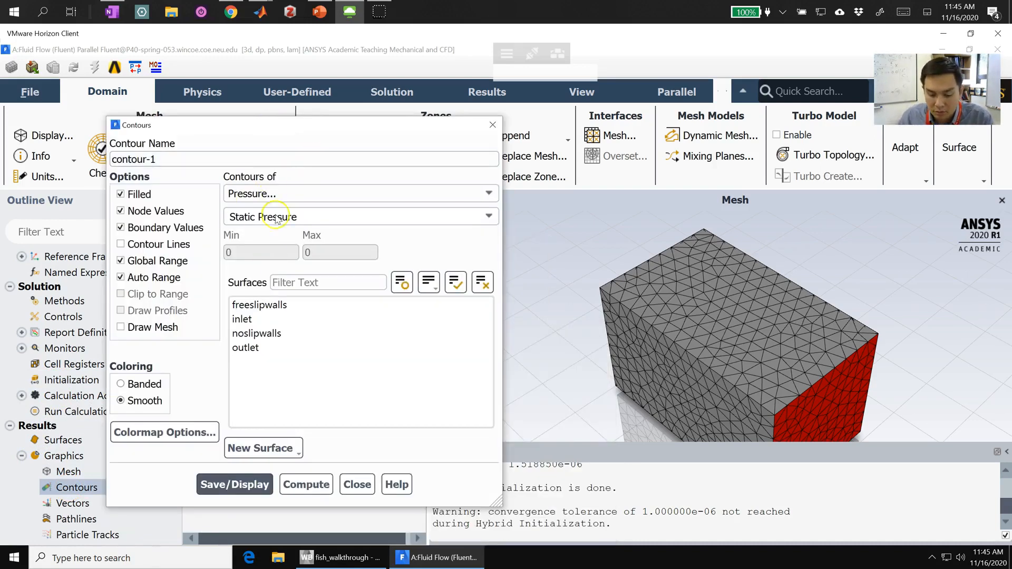
left_click(288, 195)
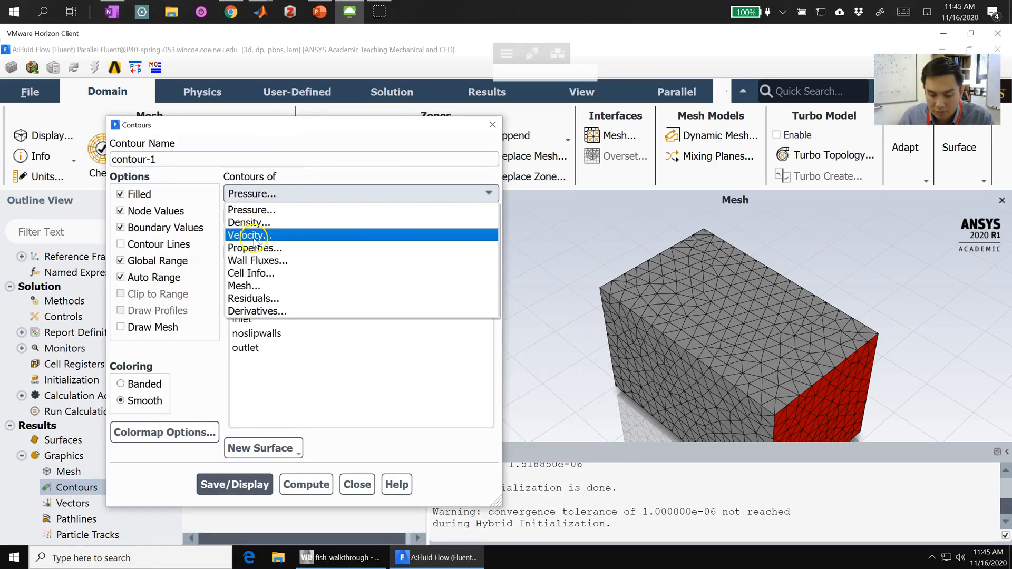
left_click(254, 240)
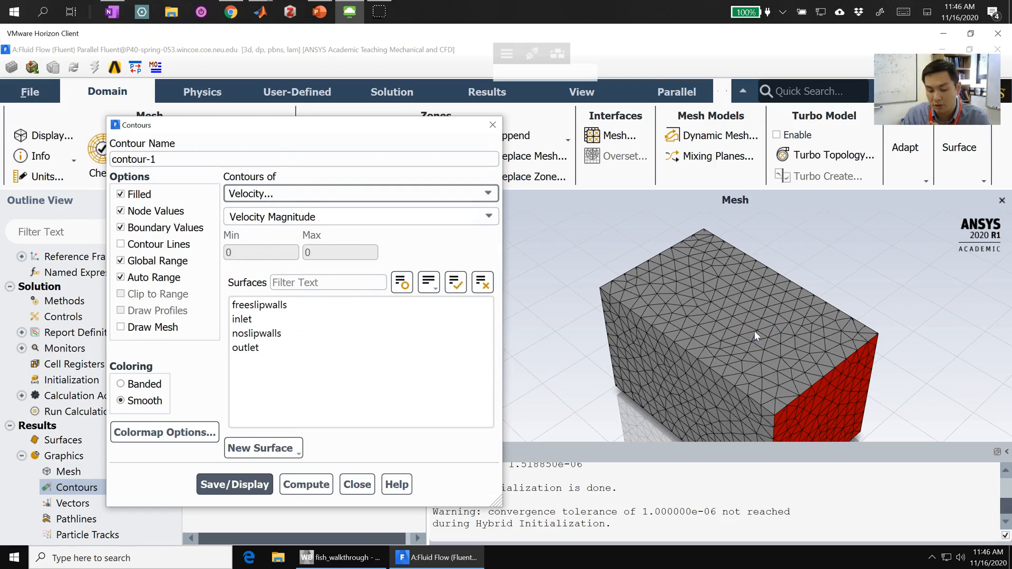
left_click(211, 486)
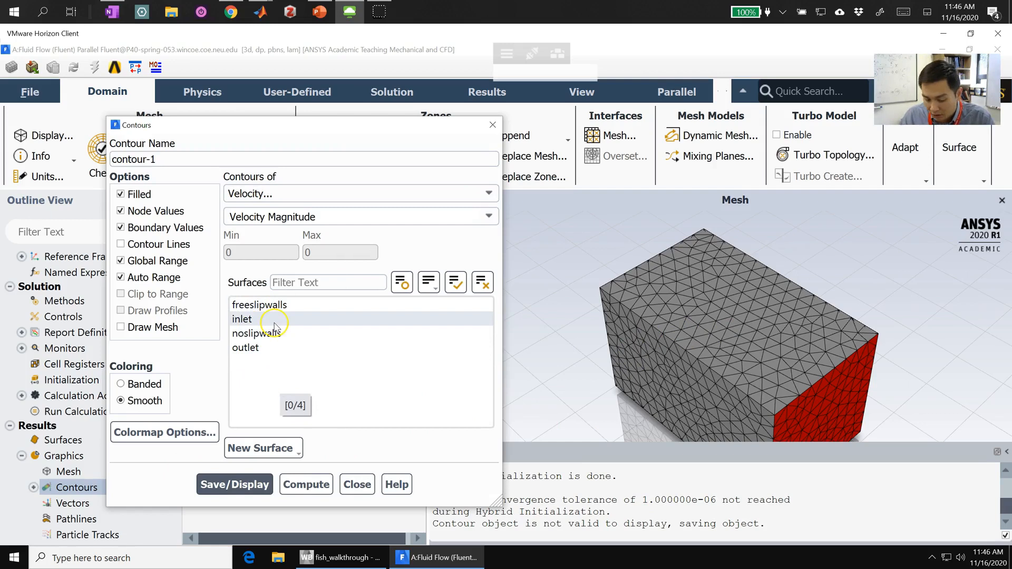
Step: Preview the velocity magnitude contours on the freeslipwalls surface, fit the model in the view and deselect that surface
left_click(279, 305)
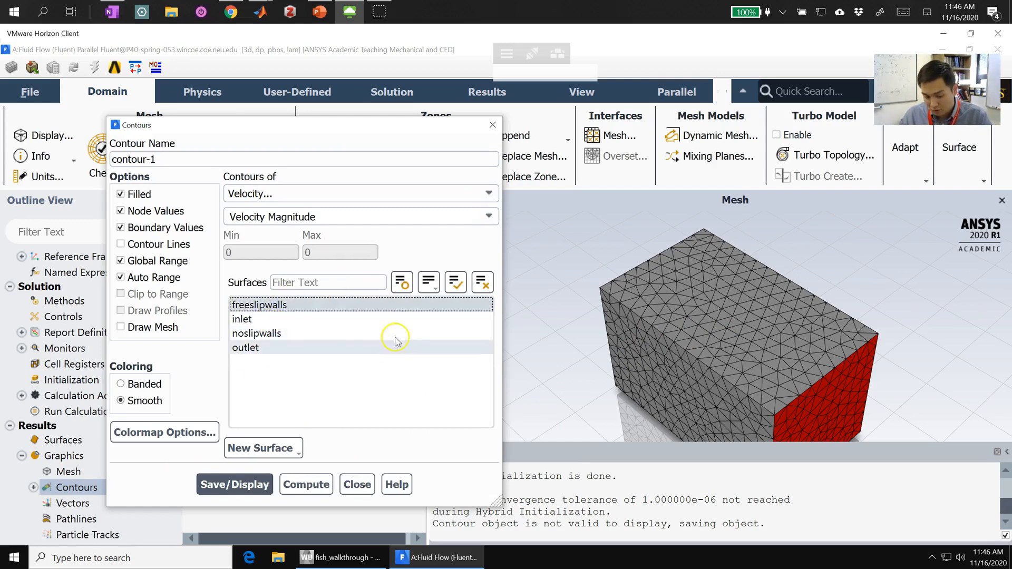
left_click(238, 481)
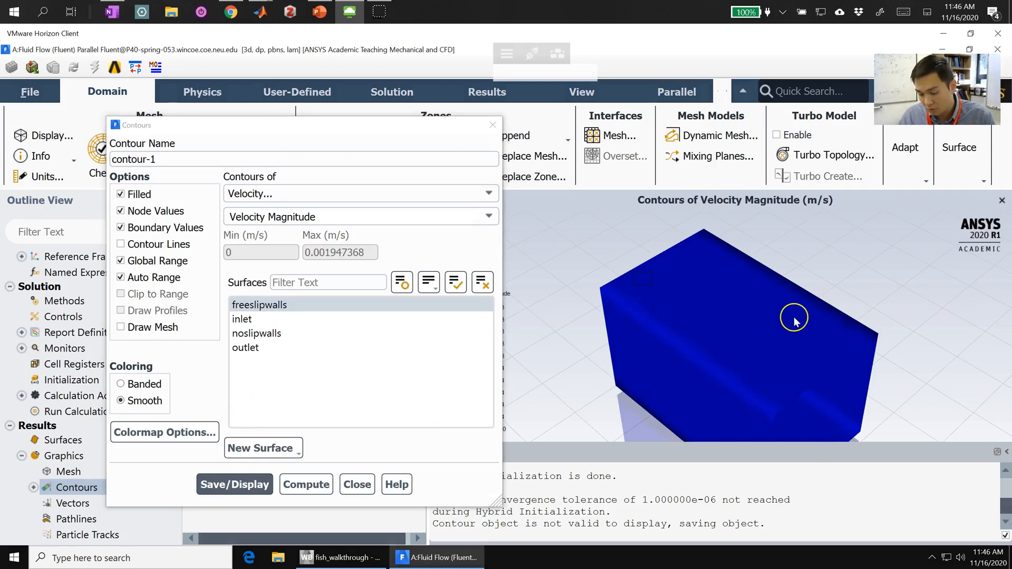
scroll(791, 371, "down", 5)
middle_click_drag(776, 381, 848, 434)
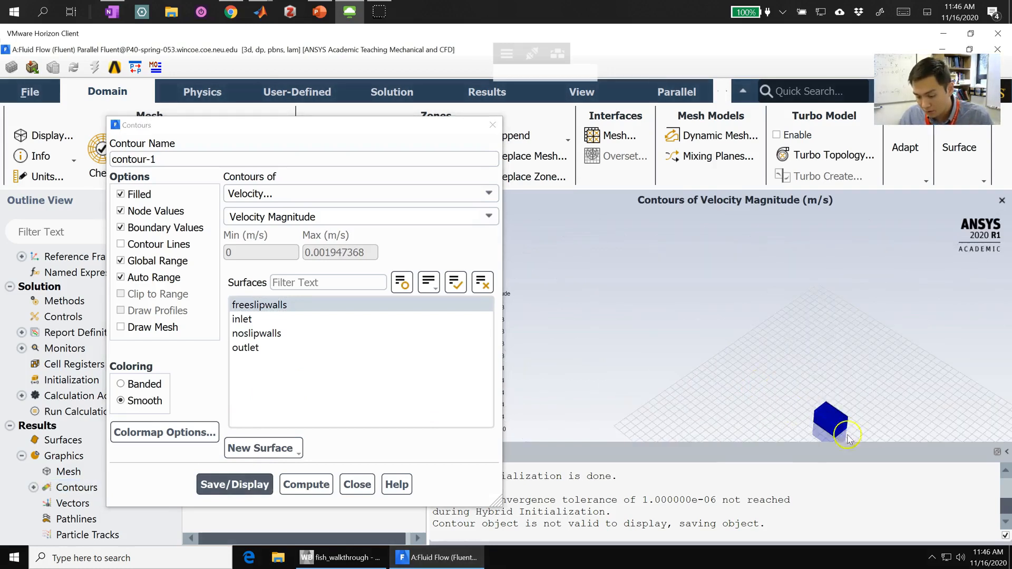
left_click_drag(813, 375, 767, 288)
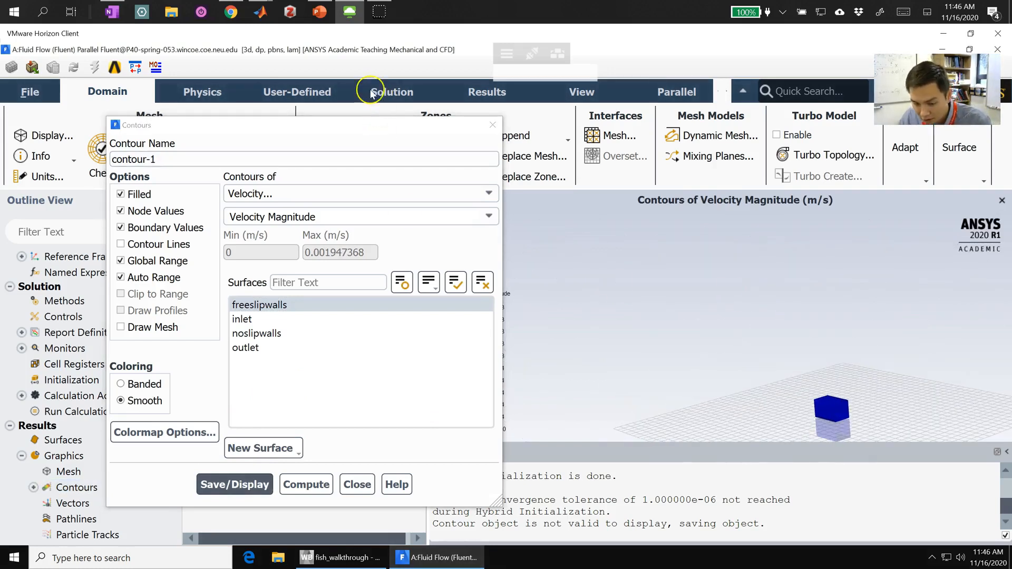
left_click_drag(369, 130, 207, 128)
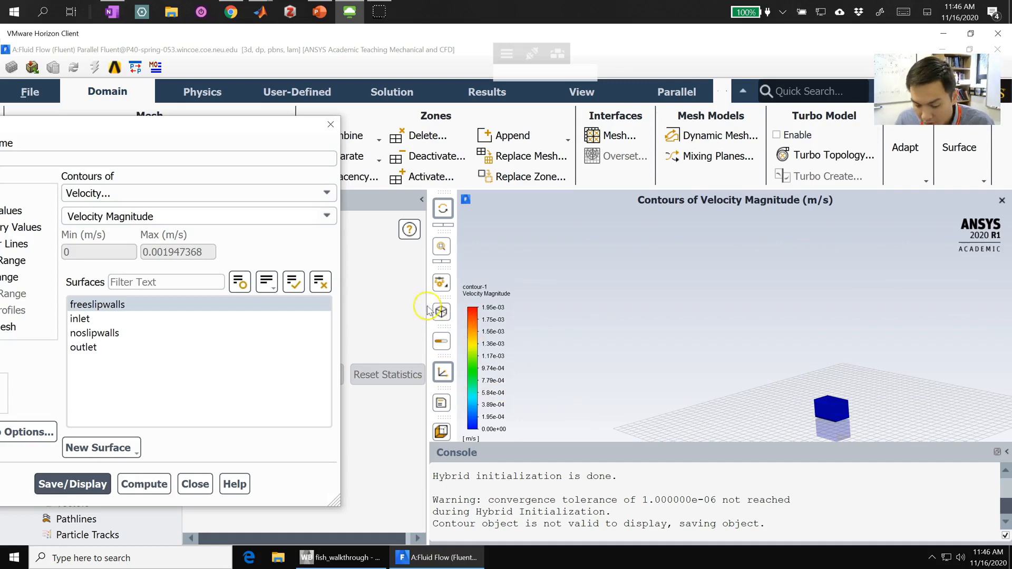
left_click(441, 246)
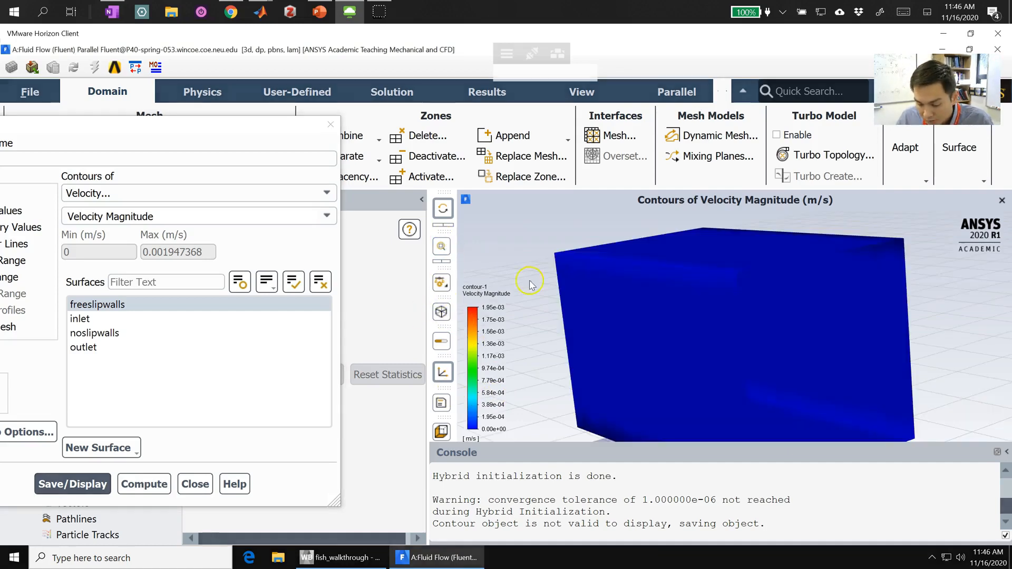
left_click_drag(179, 125, 390, 129)
left_click(337, 304)
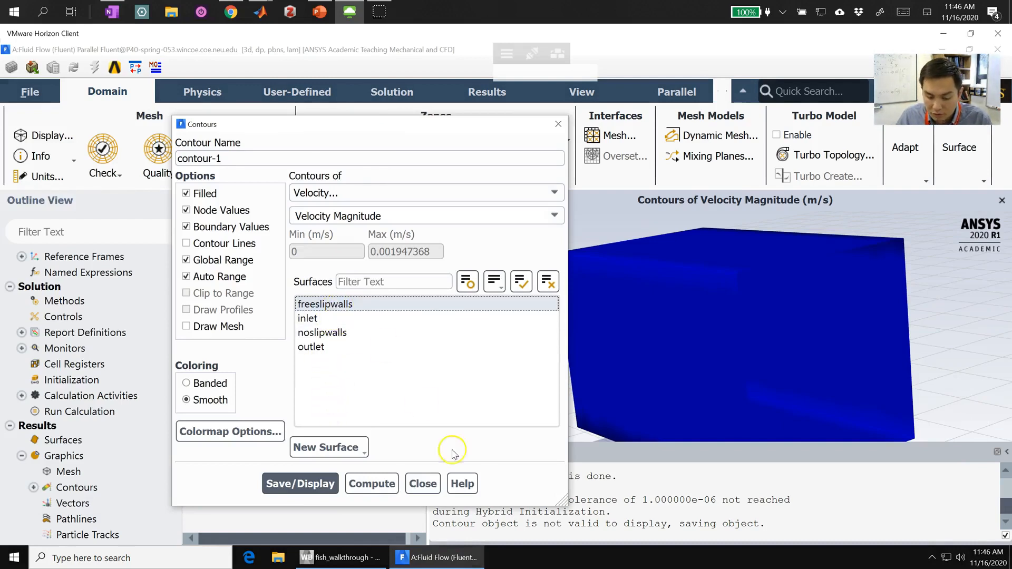
Step: Create a new plane surface from the contour settings using the ZX Plane method at Y = 0 m
left_click(321, 441)
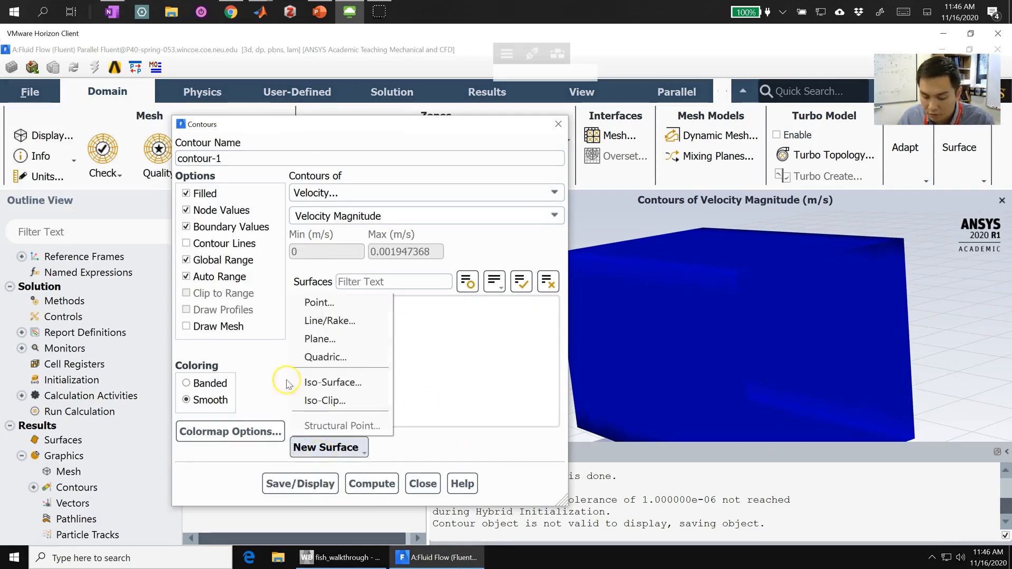
left_click(334, 341)
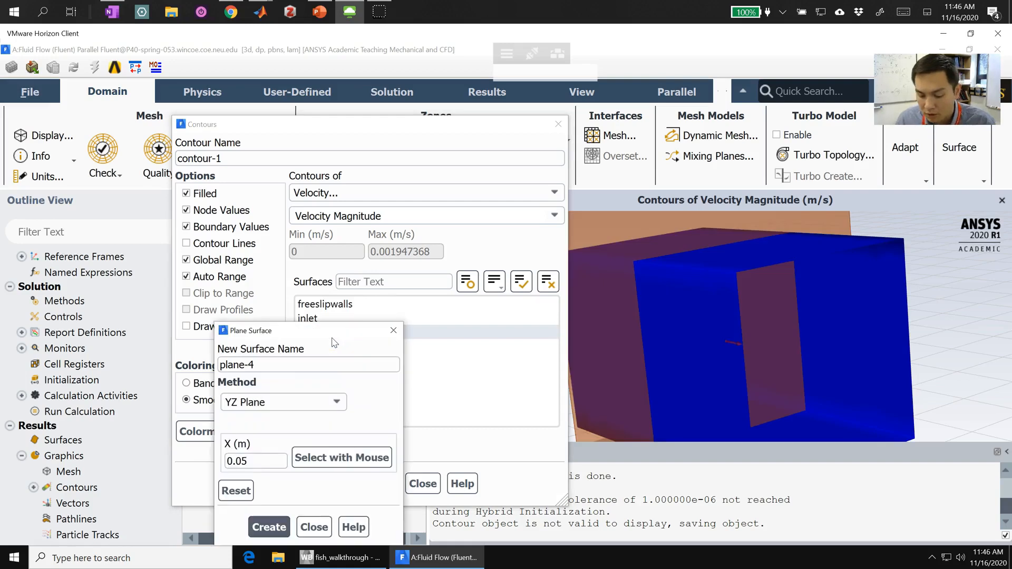
left_click(295, 402)
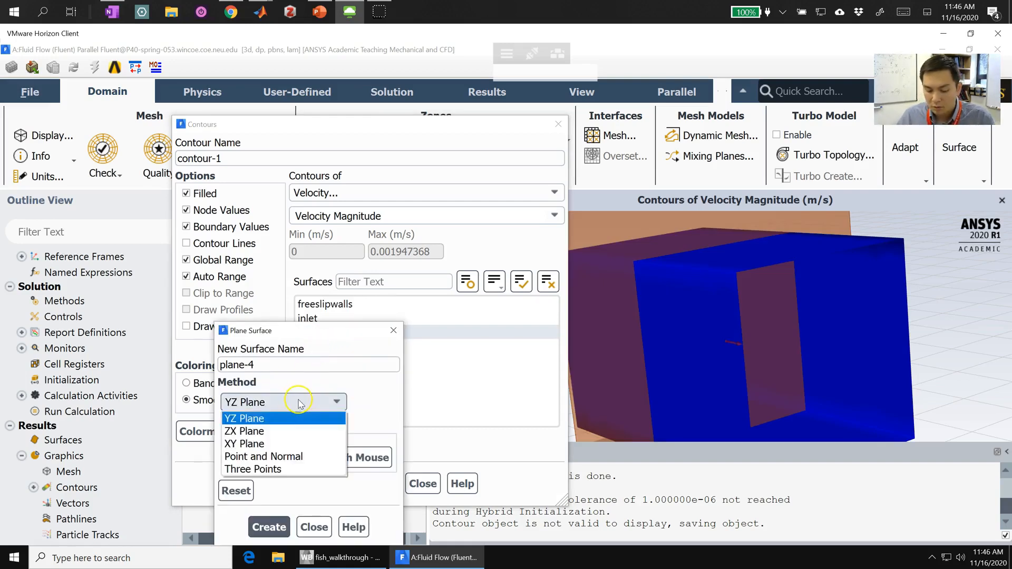
left_click(243, 432)
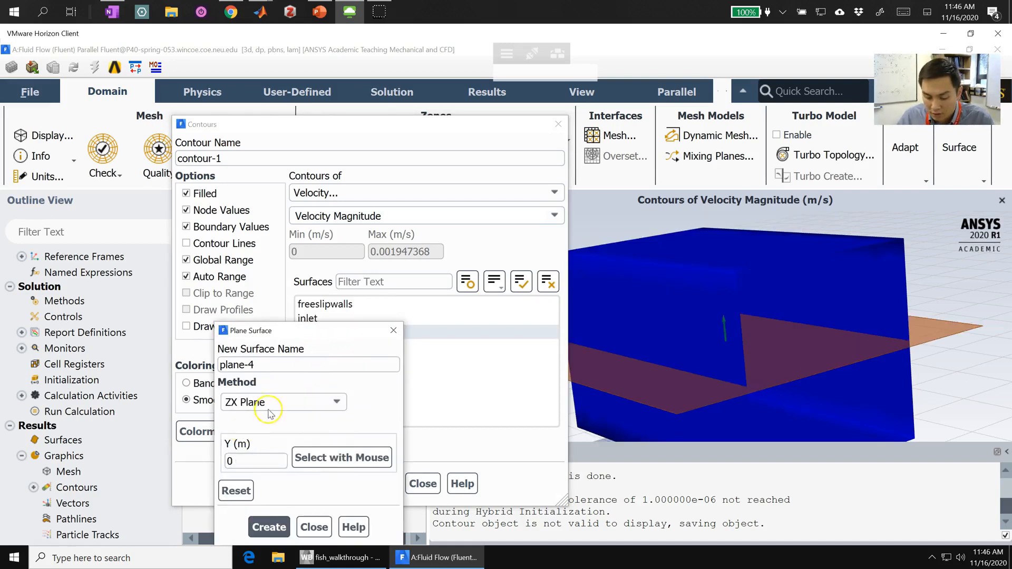
left_click(268, 527)
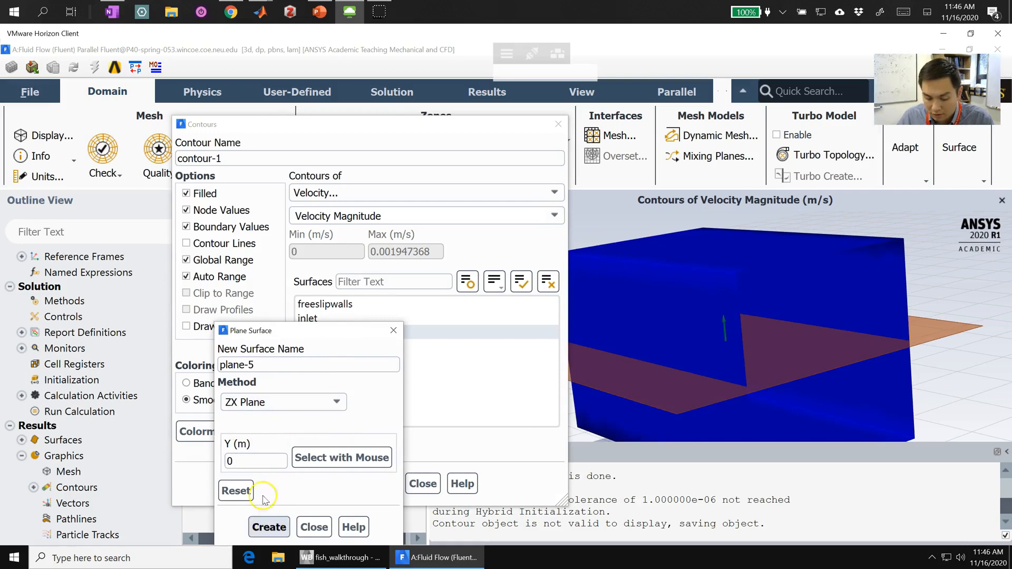
Step: Create a second plane surface with the XY Plane method and finish plane creation
left_click(276, 408)
left_click(244, 441)
left_click(269, 527)
left_click(314, 527)
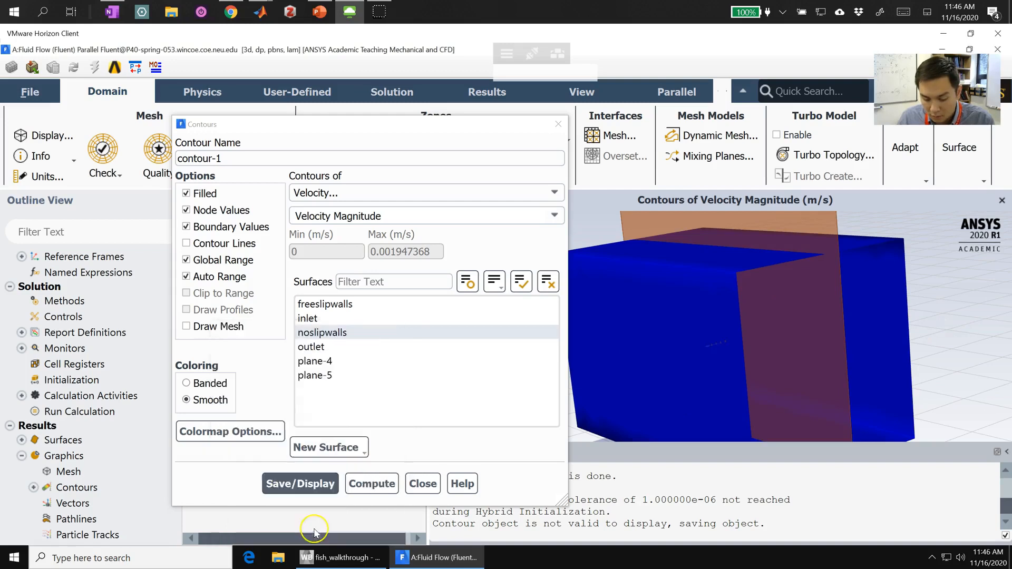
Step: Display the velocity magnitude contours on the two new surfaces, plane-4 and plane-5
left_click(355, 363)
left_click(362, 375)
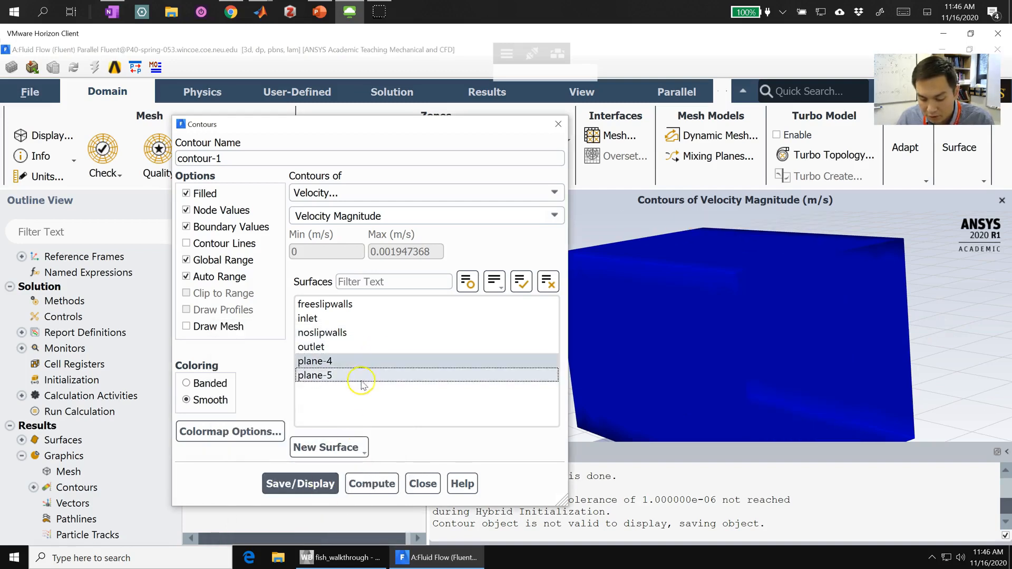
left_click(287, 484)
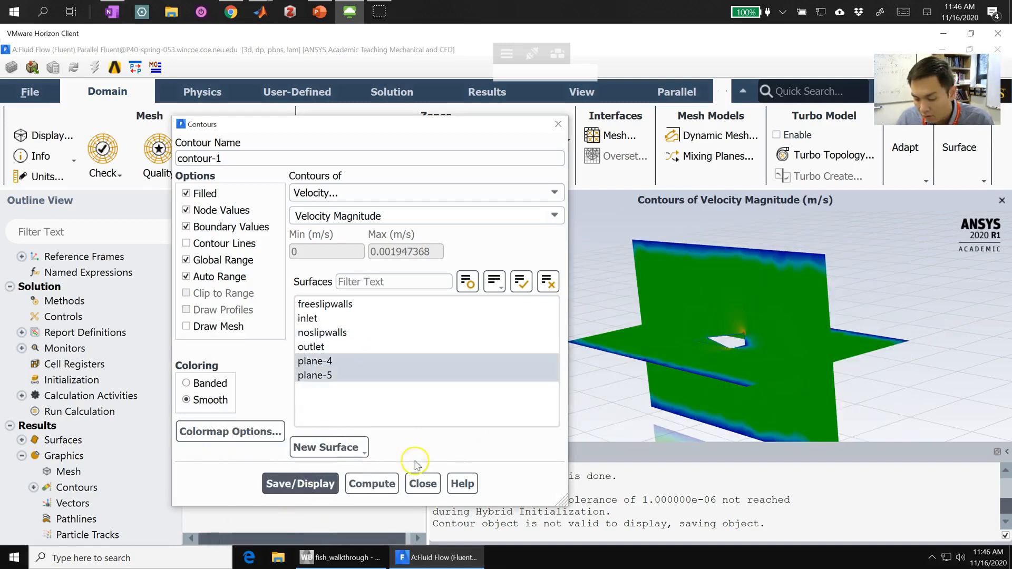
left_click_drag(743, 353, 738, 329)
Step: Add the noslipwalls surface to the contour display, and remove it again to leave only the two planes
left_click(427, 340)
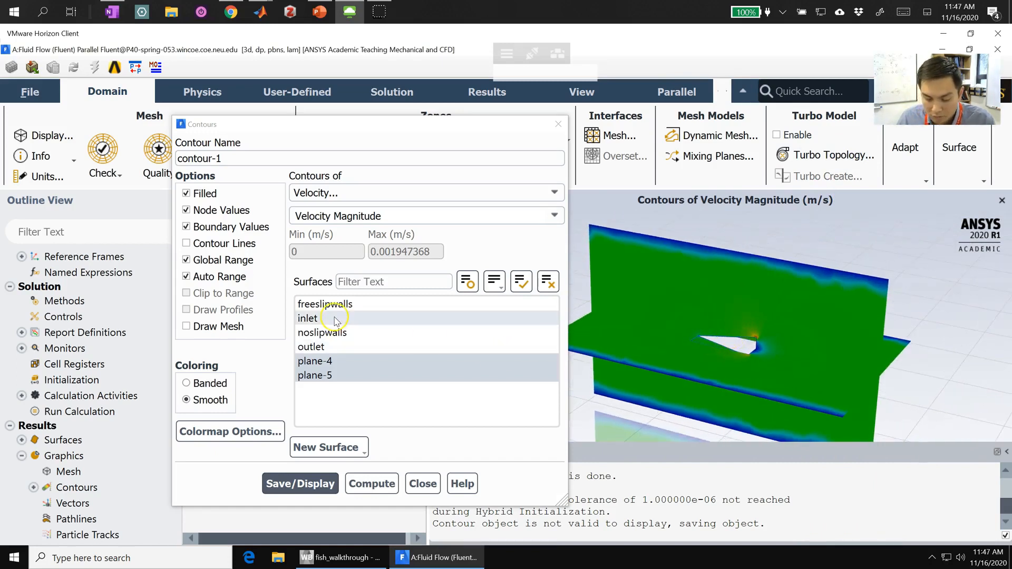
left_click(334, 333)
left_click(299, 484)
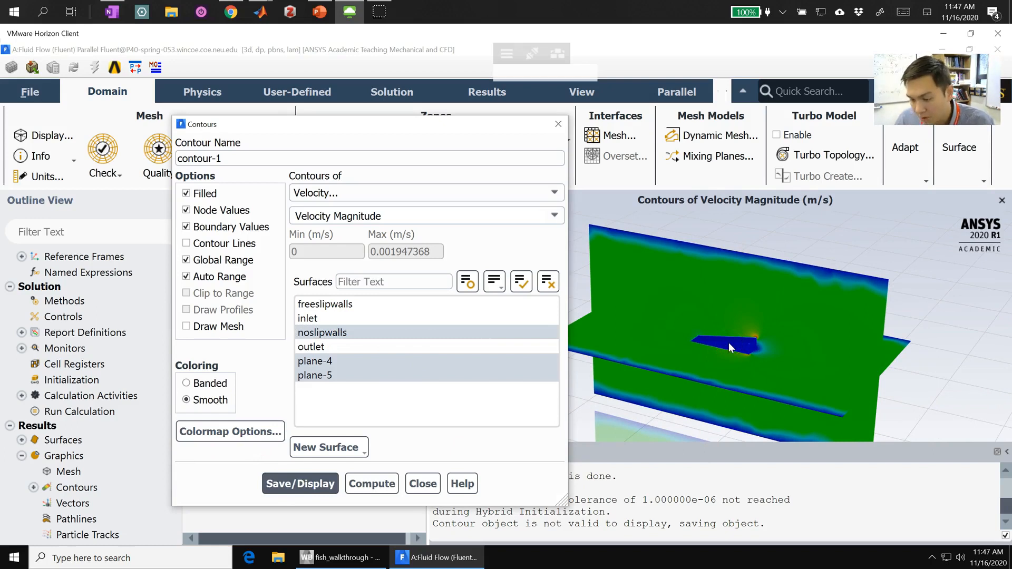
left_click(322, 332)
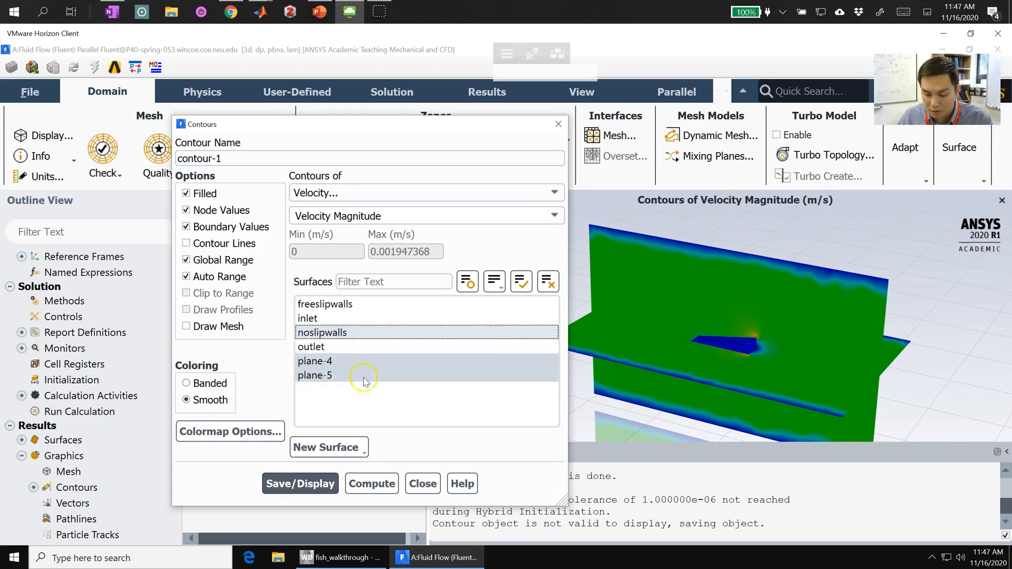
left_click(301, 484)
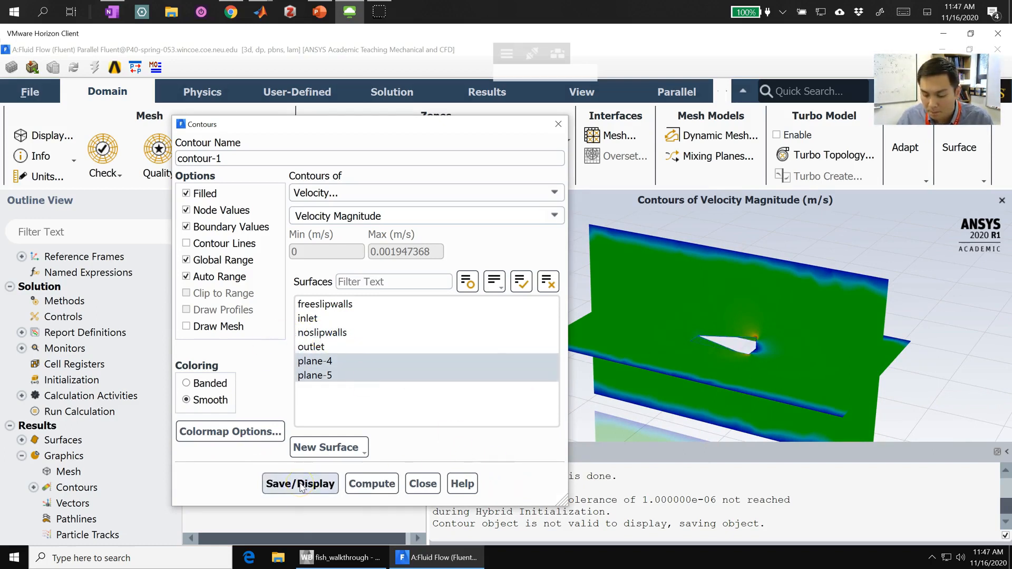
Step: Rename the contour as contour-vel, save and display it, and close its settings
left_click(245, 160)
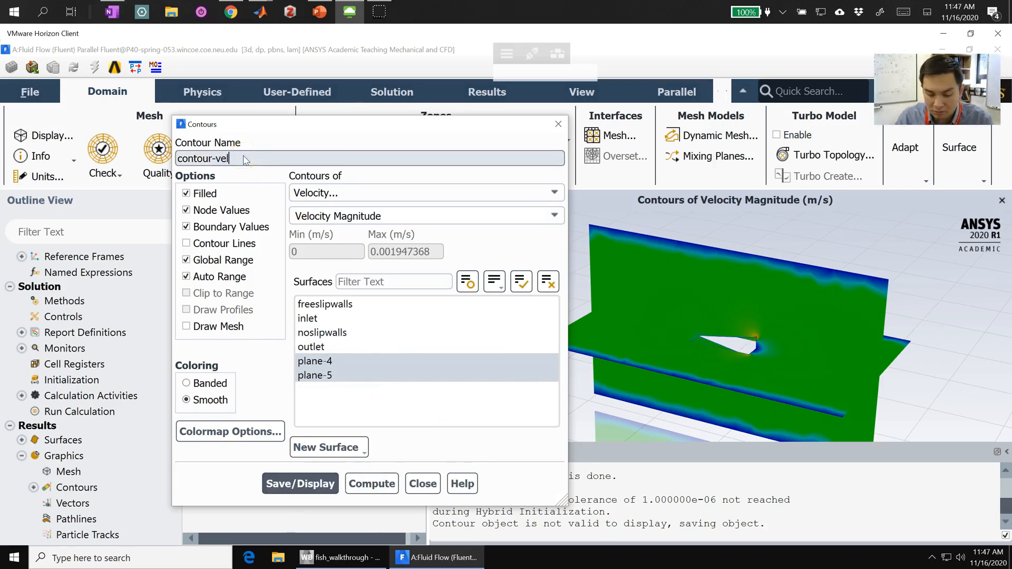
left_click(300, 483)
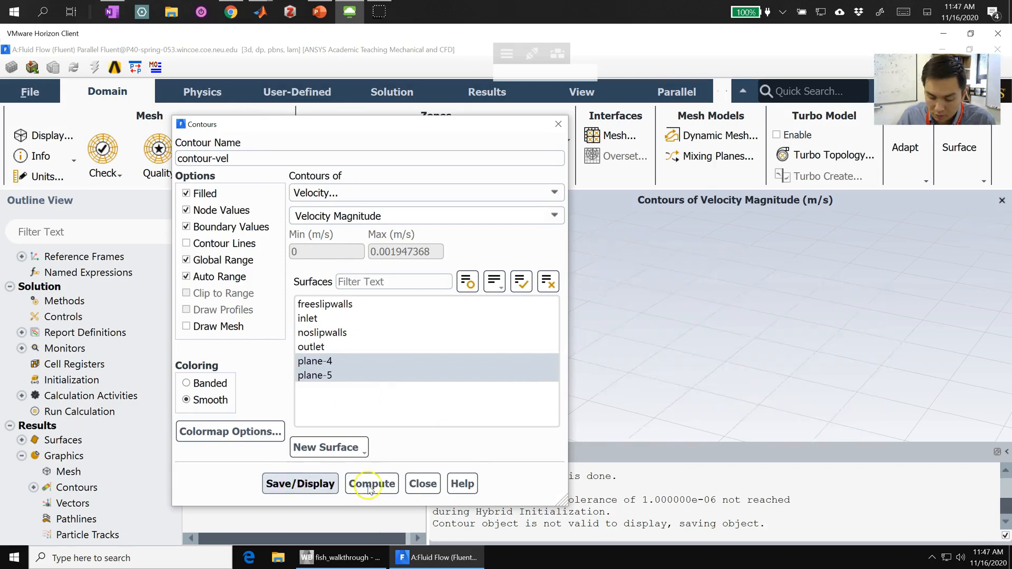
left_click(422, 484)
left_click_drag(625, 338, 880, 327)
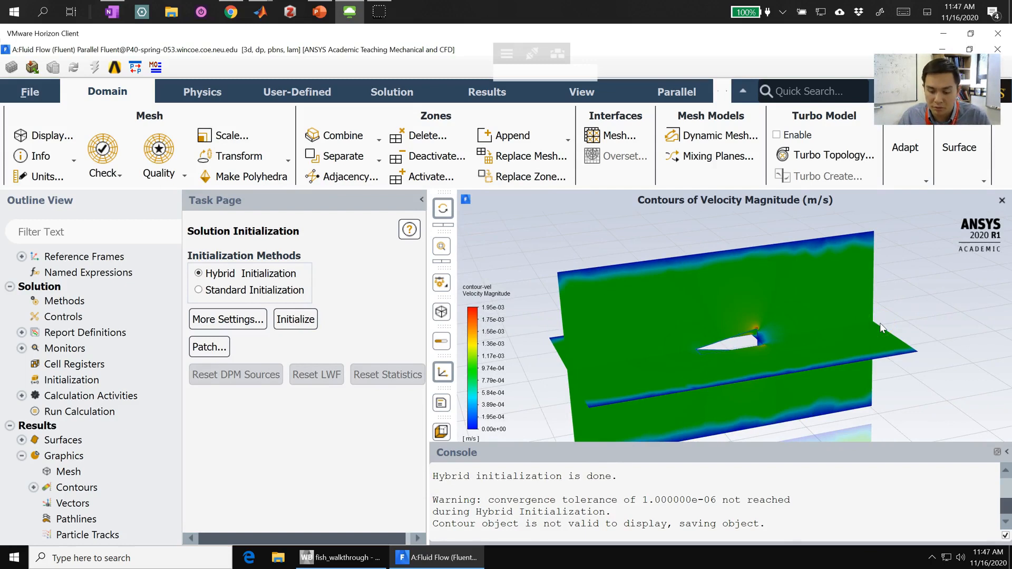
Step: Set the run calculation parameters to 100 iterations with a reporting interval of 20
left_click(110, 395)
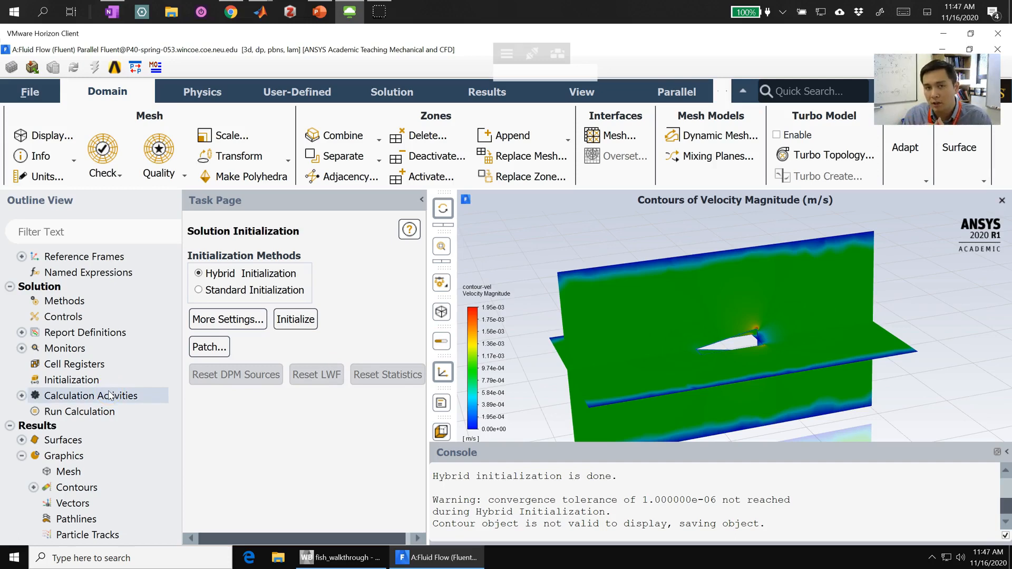
left_click(49, 411)
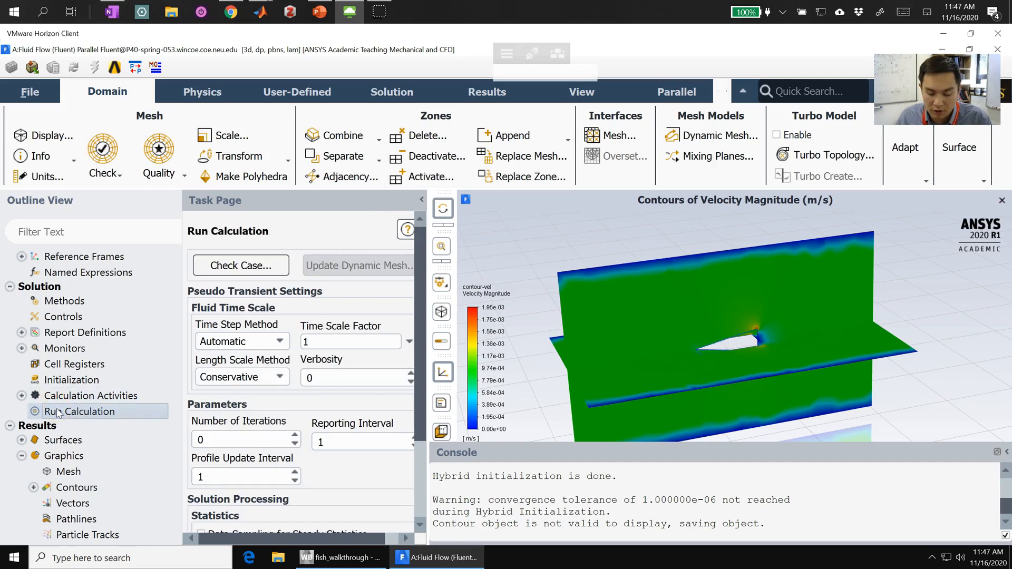
left_click(353, 384)
left_click(232, 441)
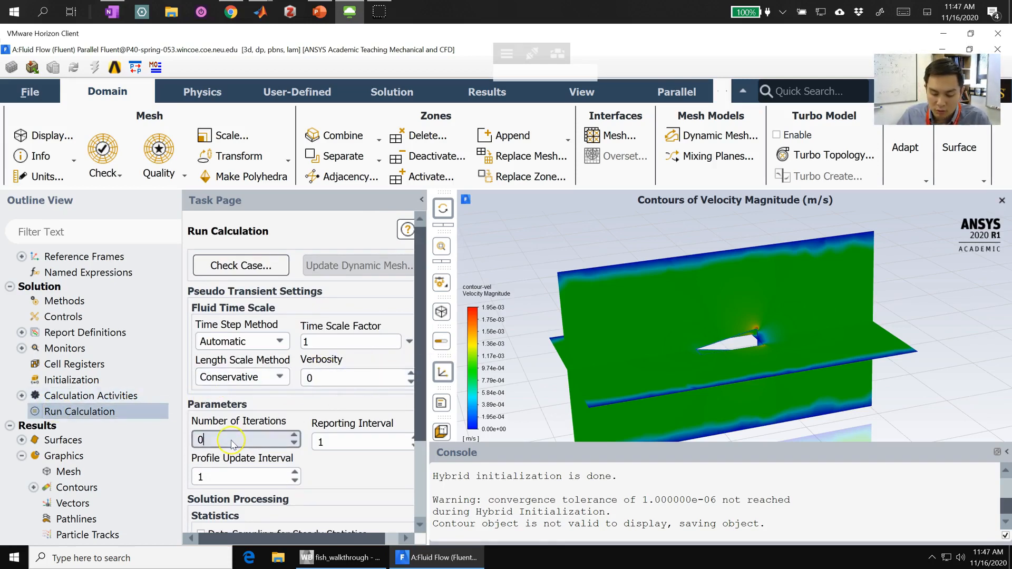
type("00")
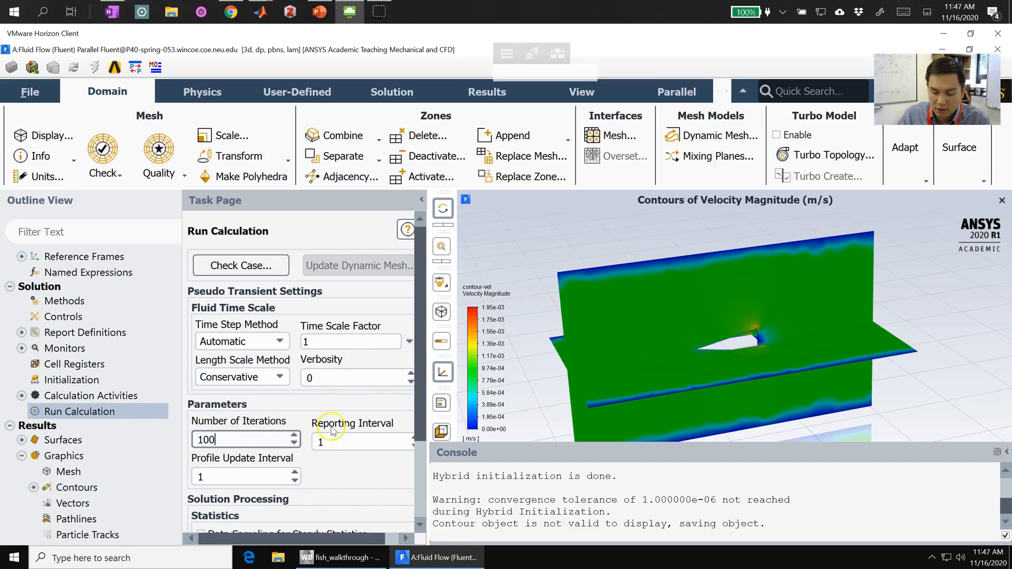
left_click(336, 442)
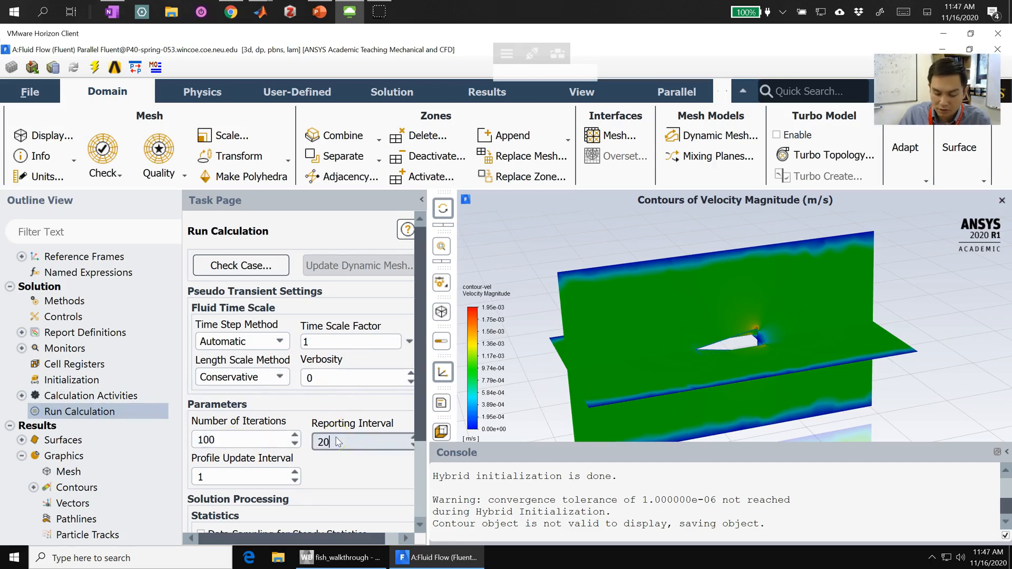
scroll(383, 487, "down", 3)
left_click(316, 495)
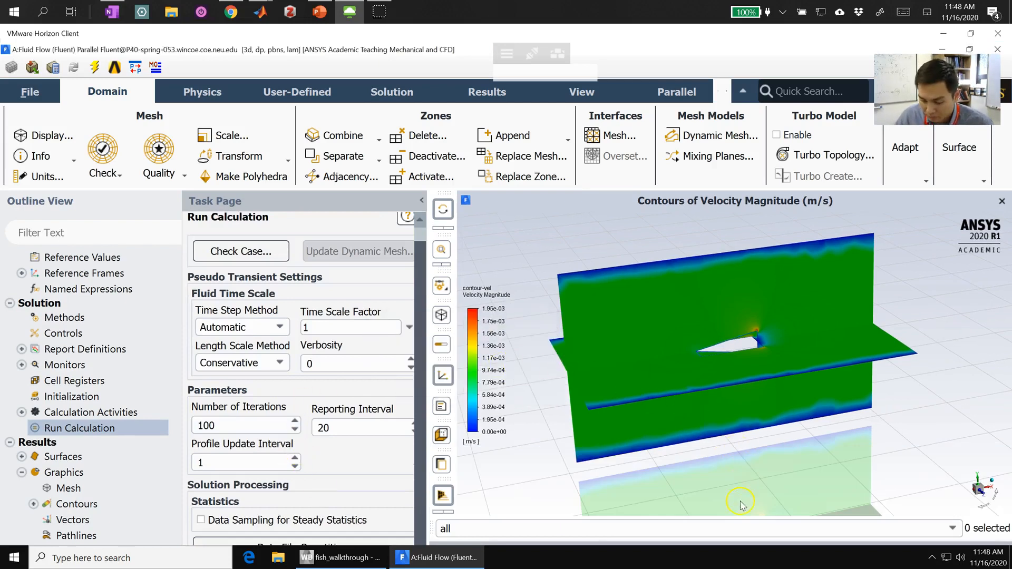
Step: Run the calculation and display the contour-vel velocity magnitude contours for the new solution
left_click(970, 49)
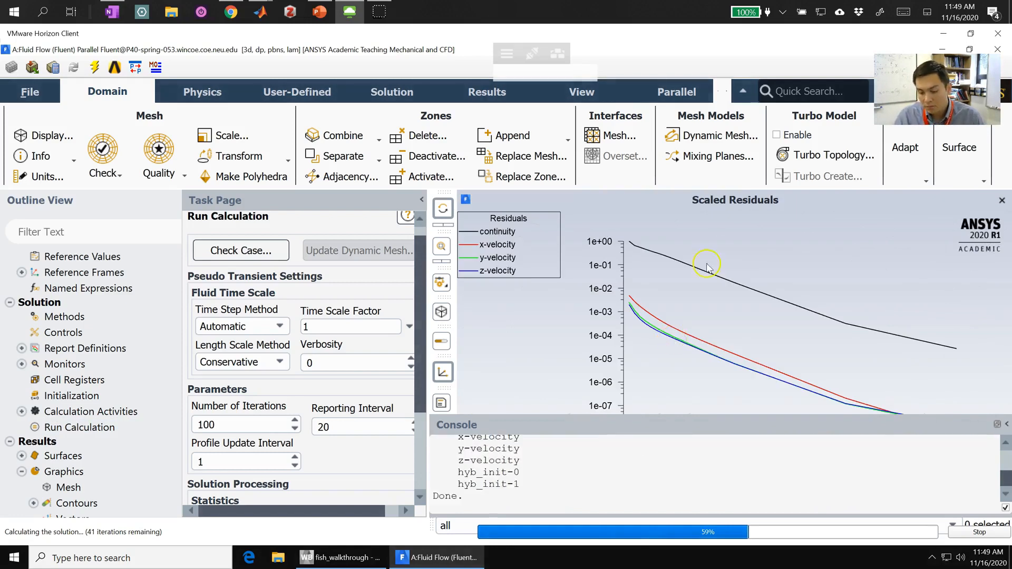
left_click(33, 505)
left_click(76, 520)
right_click(76, 519)
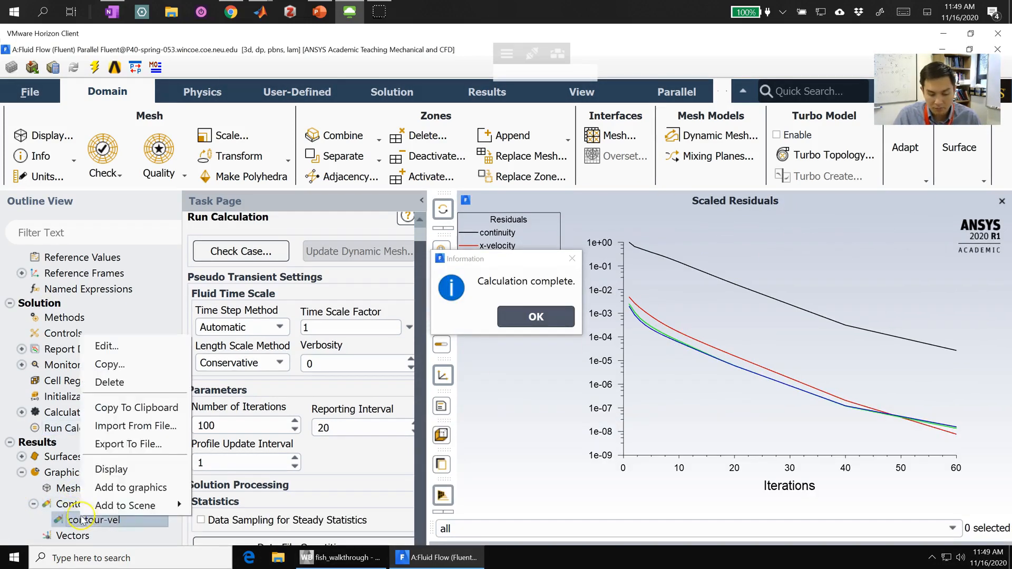
left_click(121, 474)
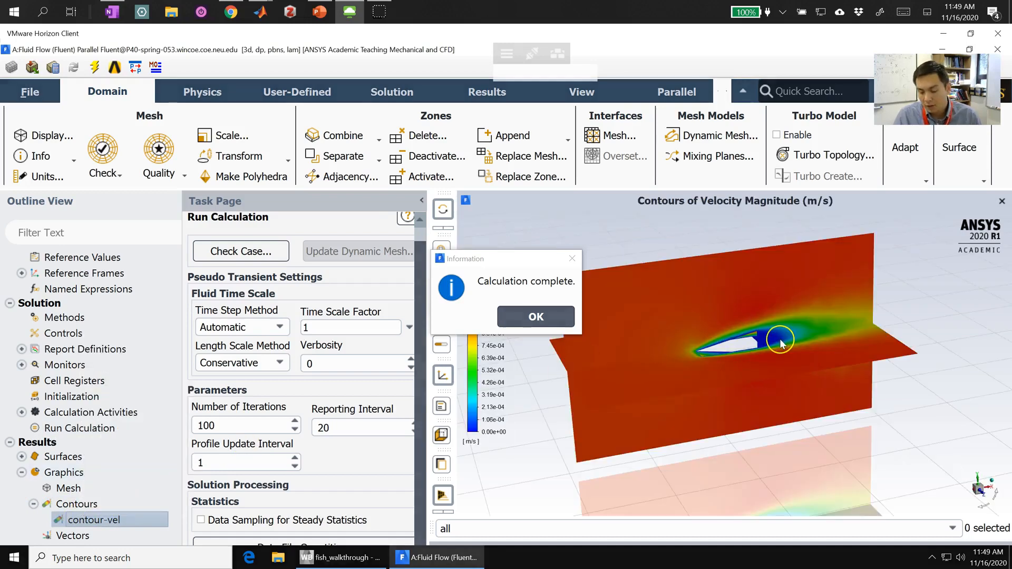
Step: Examine the velocity contours around the fish and its wake up close, from the side and from above
left_click_drag(679, 343, 570, 260)
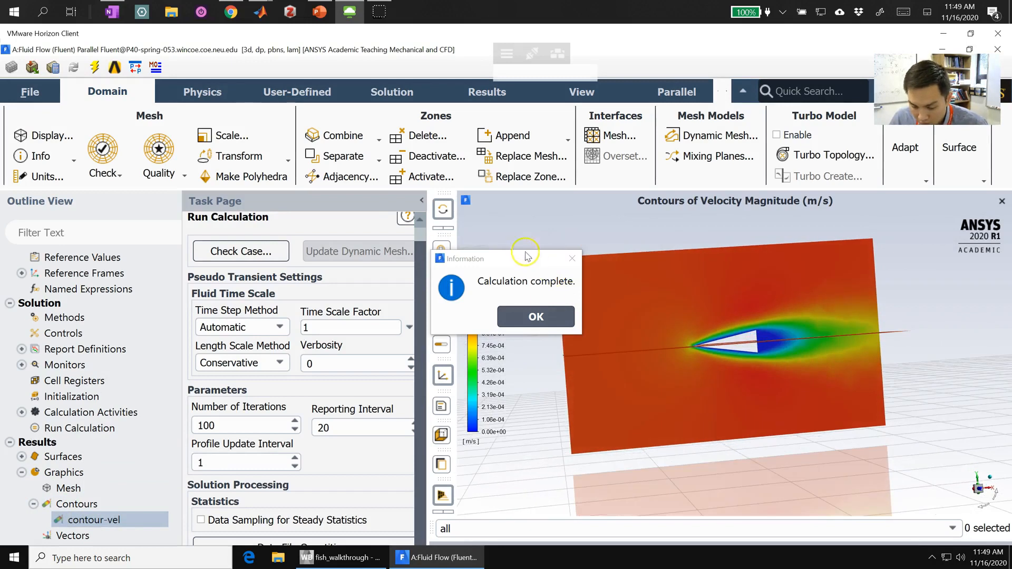
left_click(535, 316)
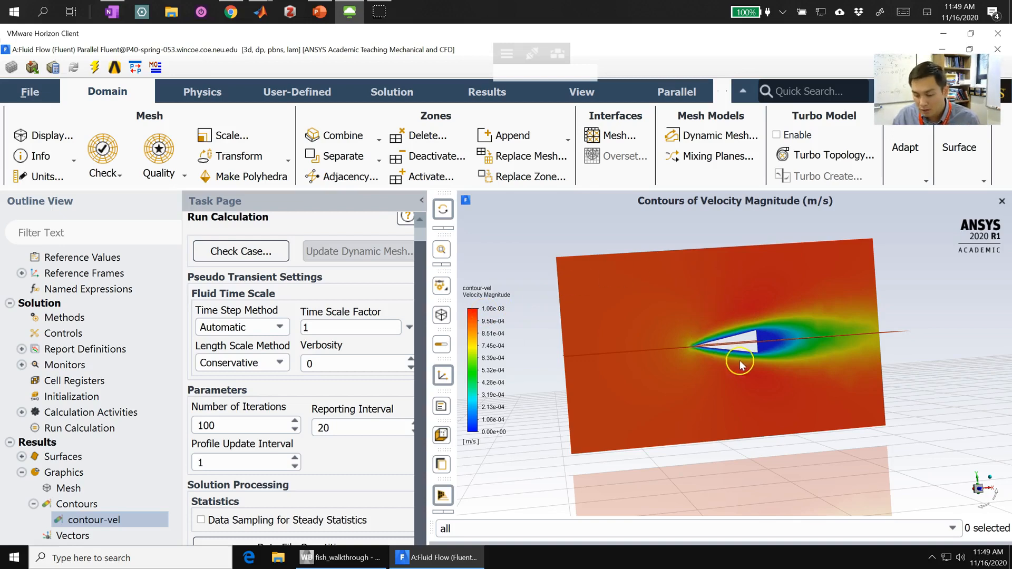
scroll(740, 365, "up", 2)
left_click_drag(830, 406, 926, 384)
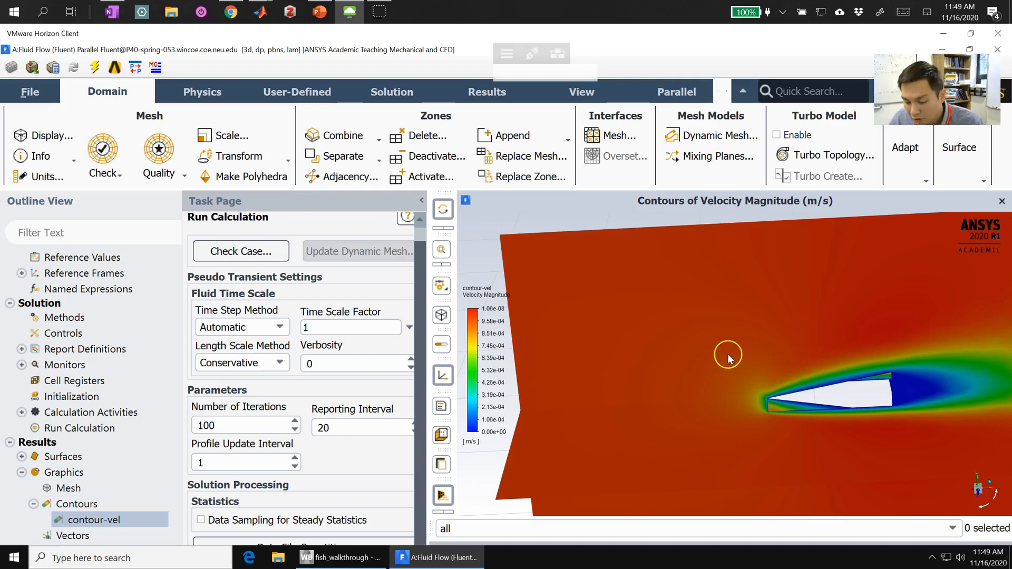
left_click_drag(752, 352, 751, 264)
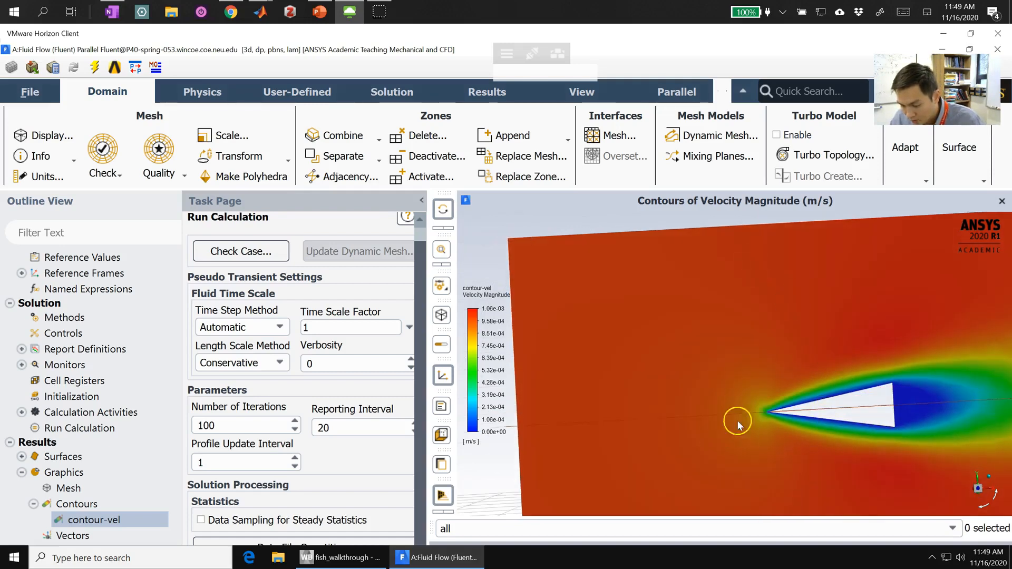
left_click_drag(871, 270, 873, 378)
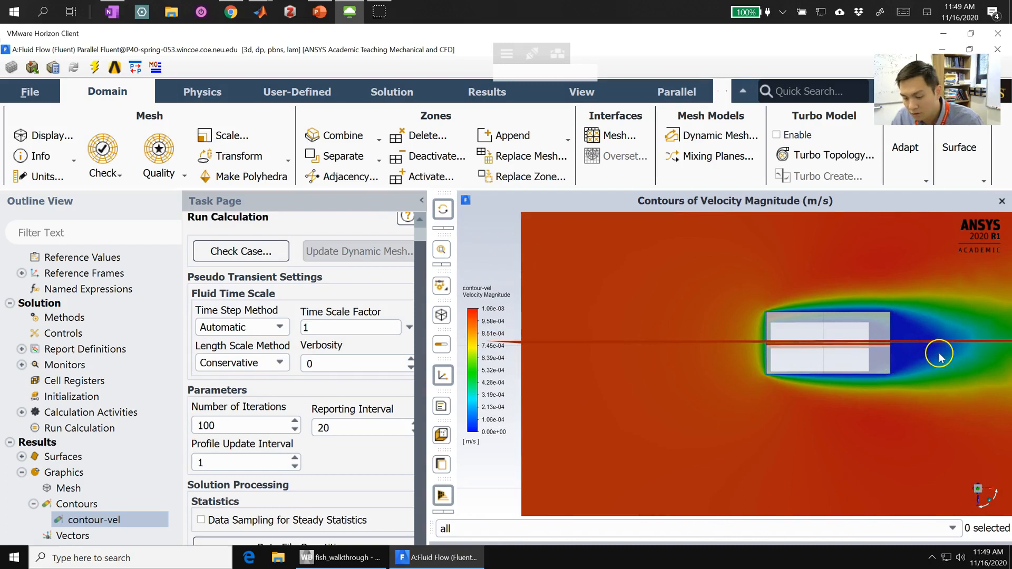
left_click_drag(679, 295, 727, 221)
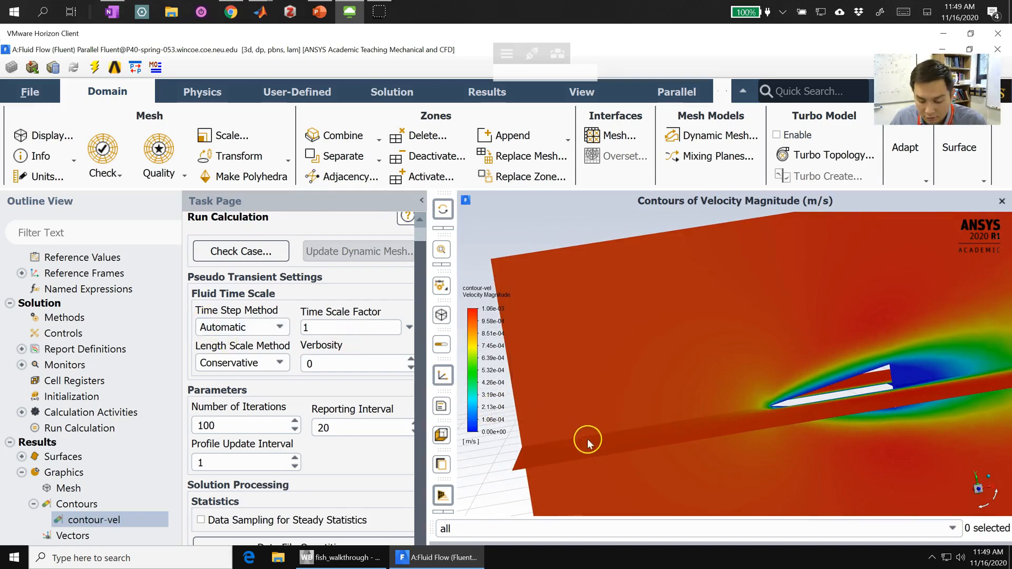
Step: Save the project and quit Fluent
left_click(30, 92)
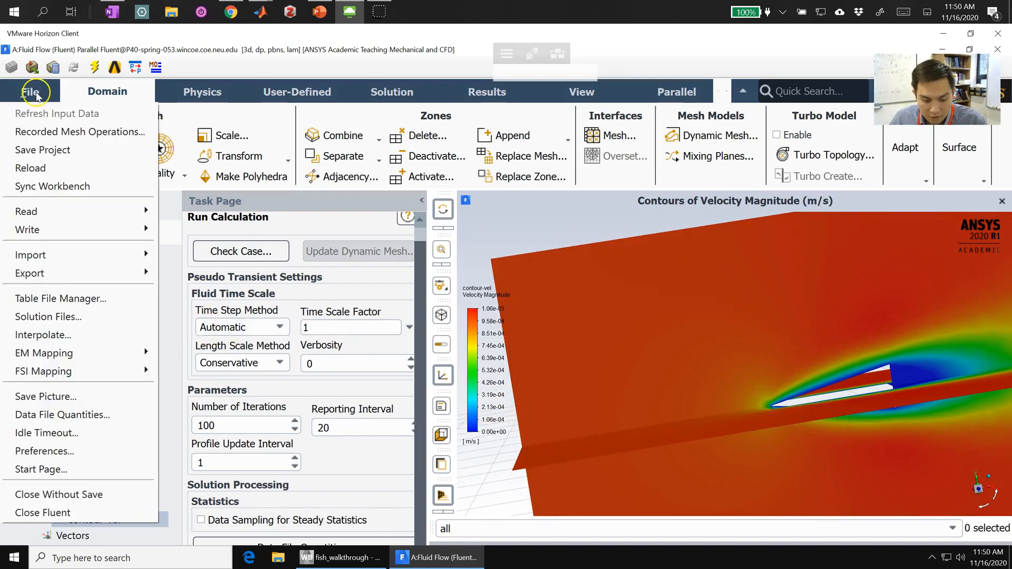
left_click(37, 151)
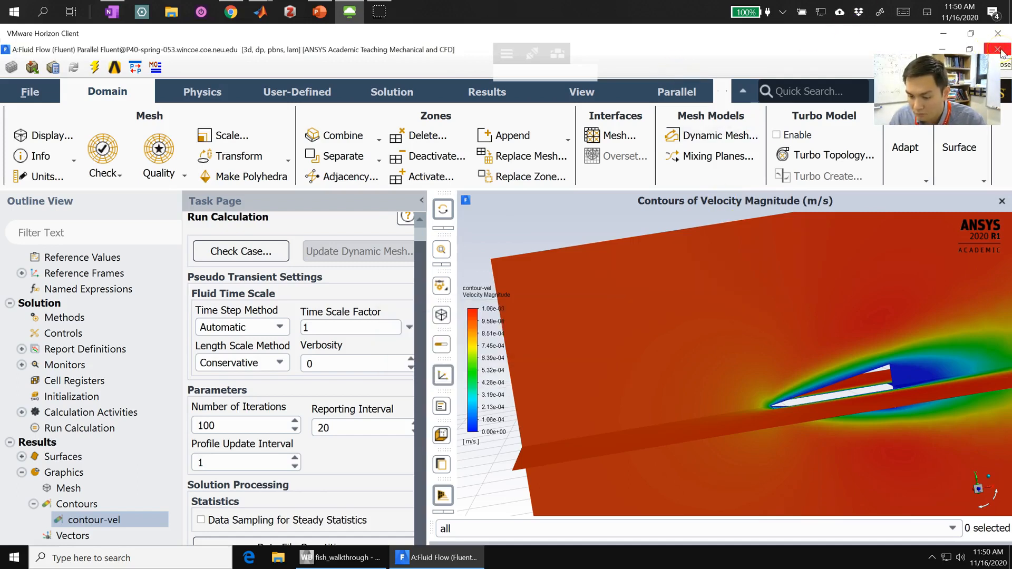
left_click(1001, 52)
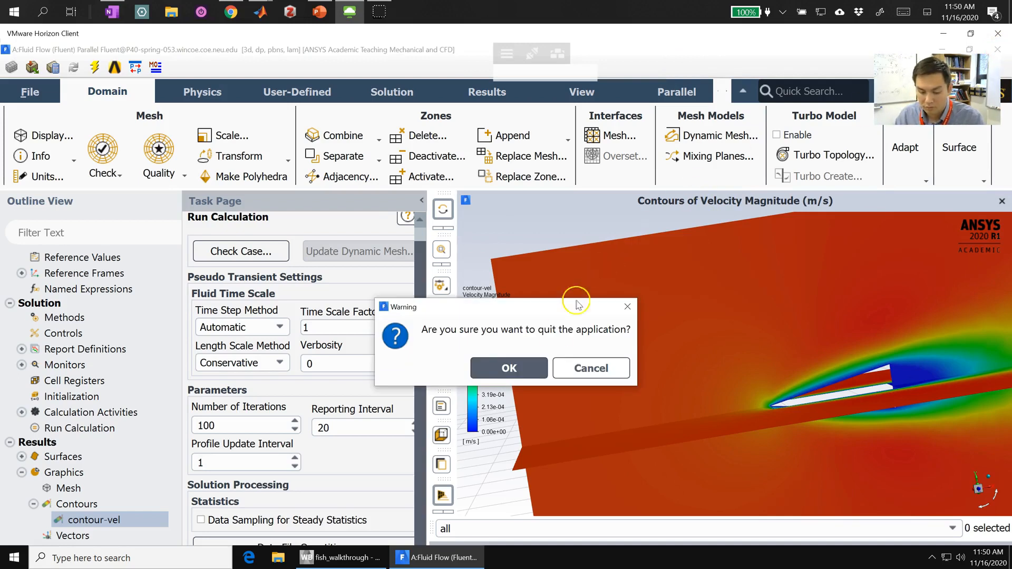
left_click(516, 370)
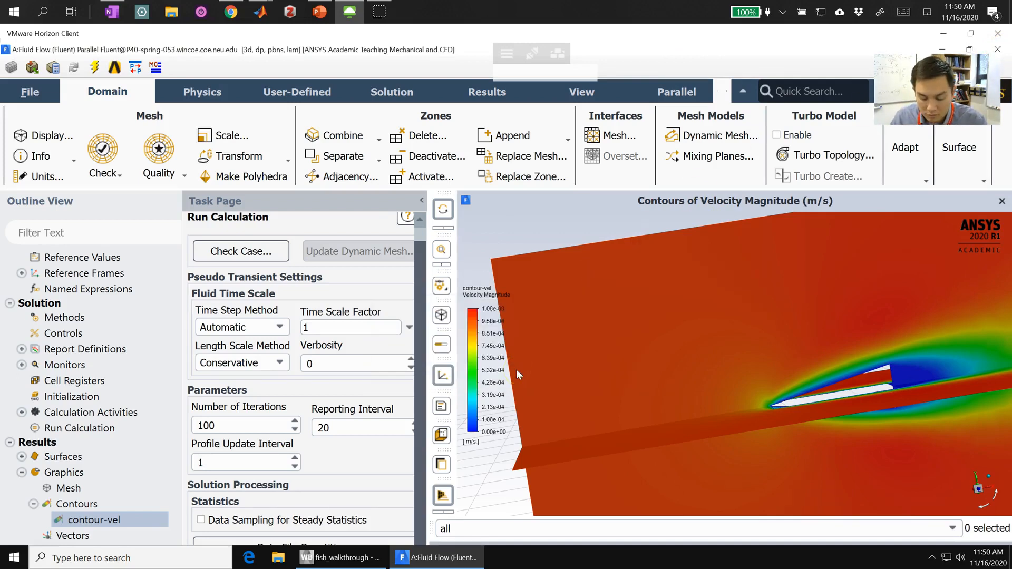
Step: Switch to the fish_walkthrough project in Workbench and open its Parameter Set
left_click(331, 559)
left_click(331, 559)
left_click(332, 558)
left_click(126, 204)
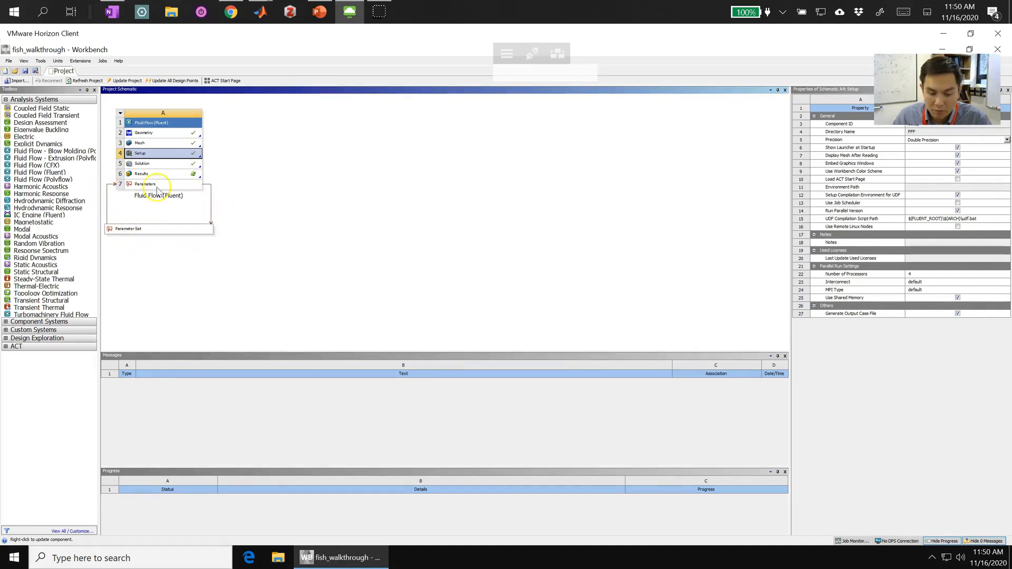
double_click(135, 231)
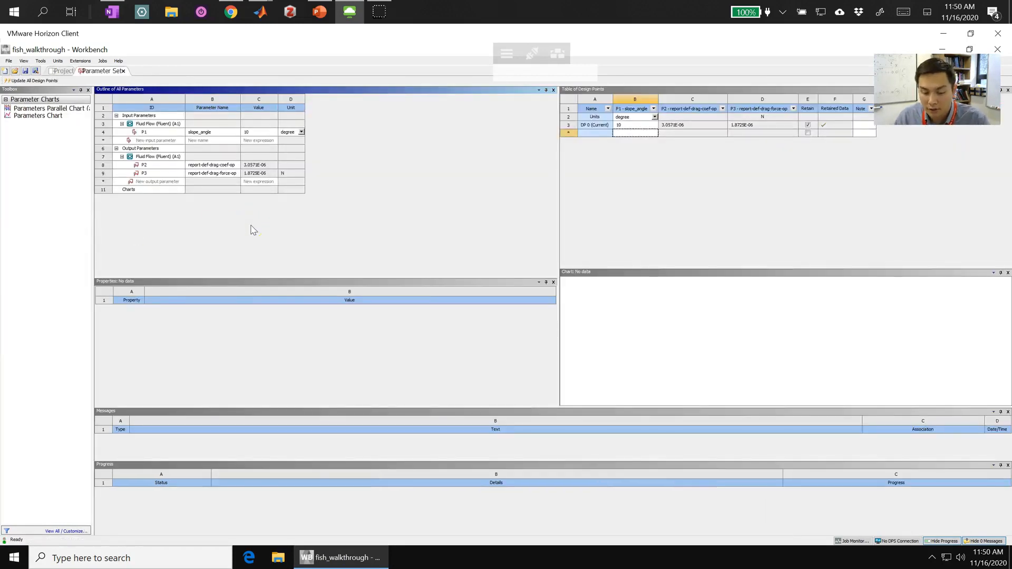
Step: Add a design point with a slope_angle of 2.5 degrees and set its data to be retained
left_click(584, 132)
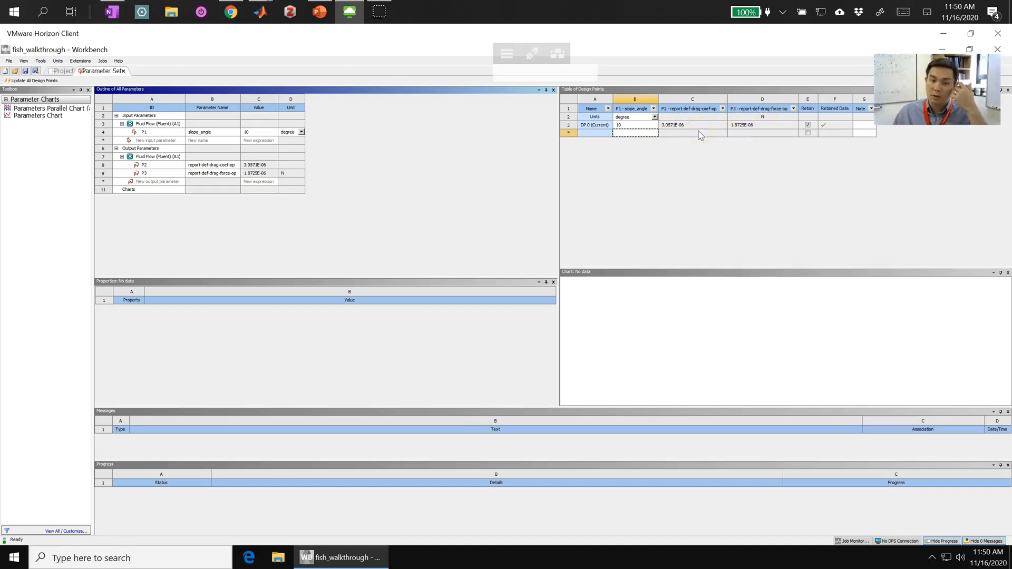
left_click(624, 136)
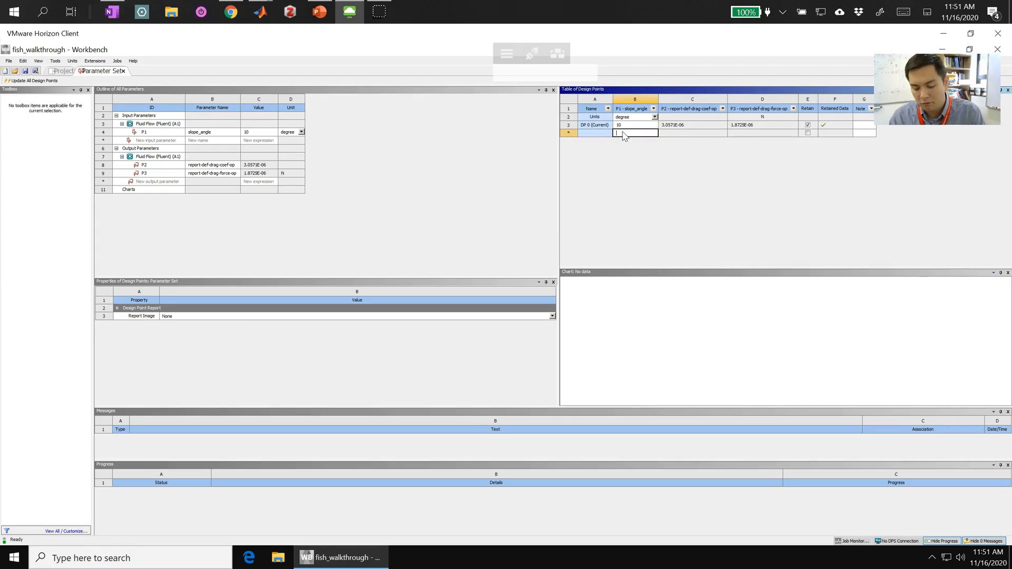
key("Return")
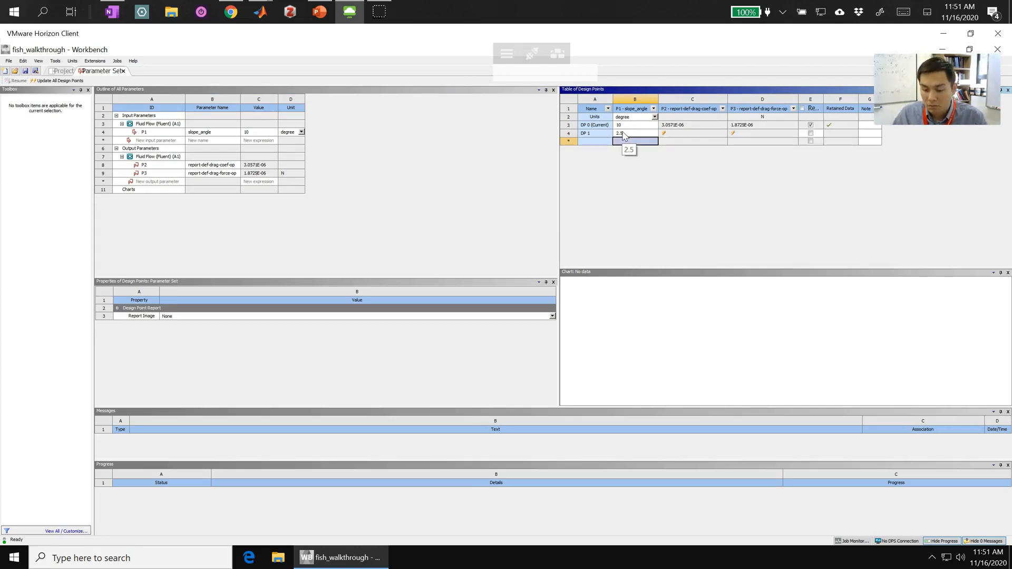
left_click(810, 133)
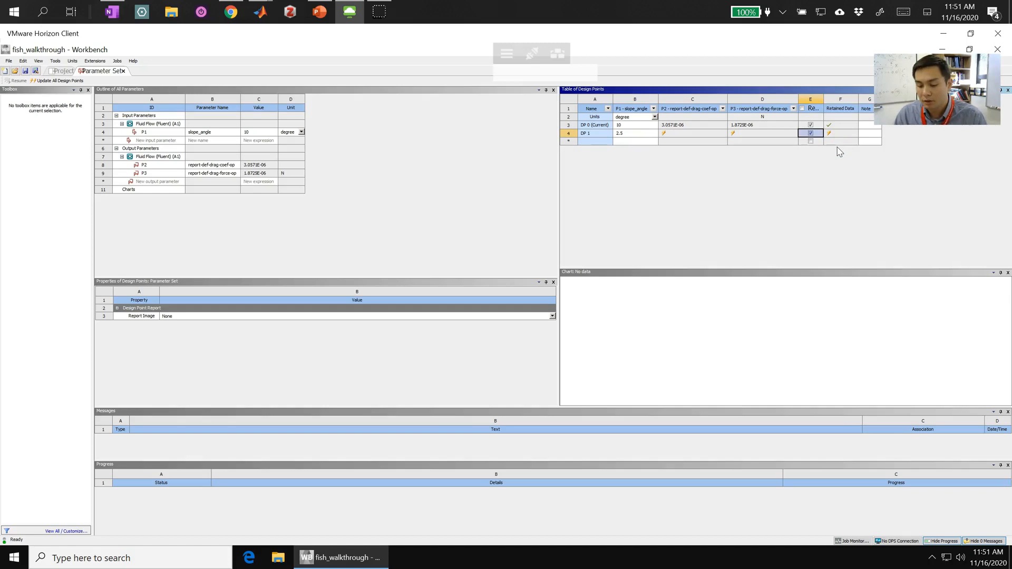
Step: Make design point DP 1 the current design point
left_click(601, 135)
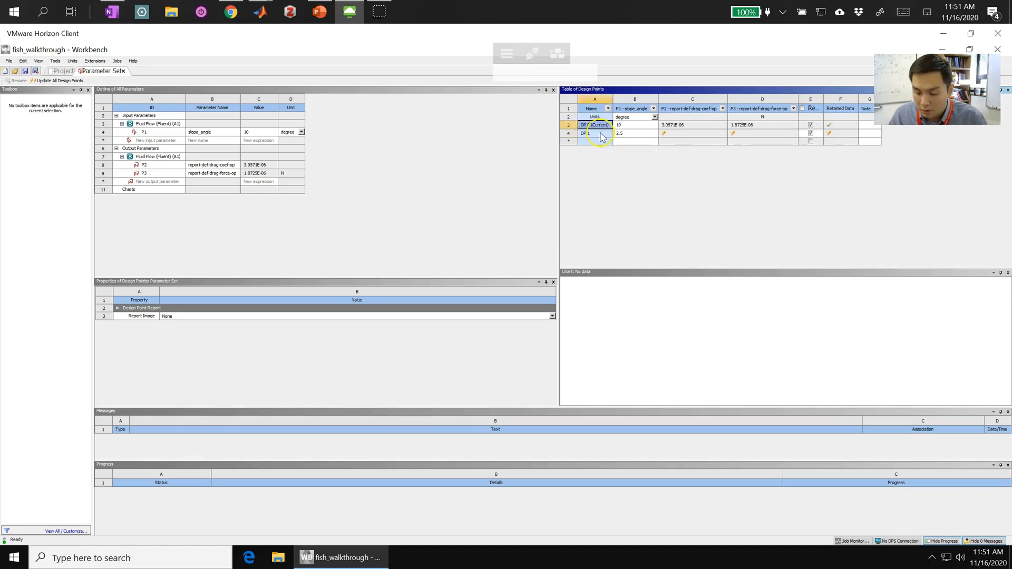
right_click(603, 137)
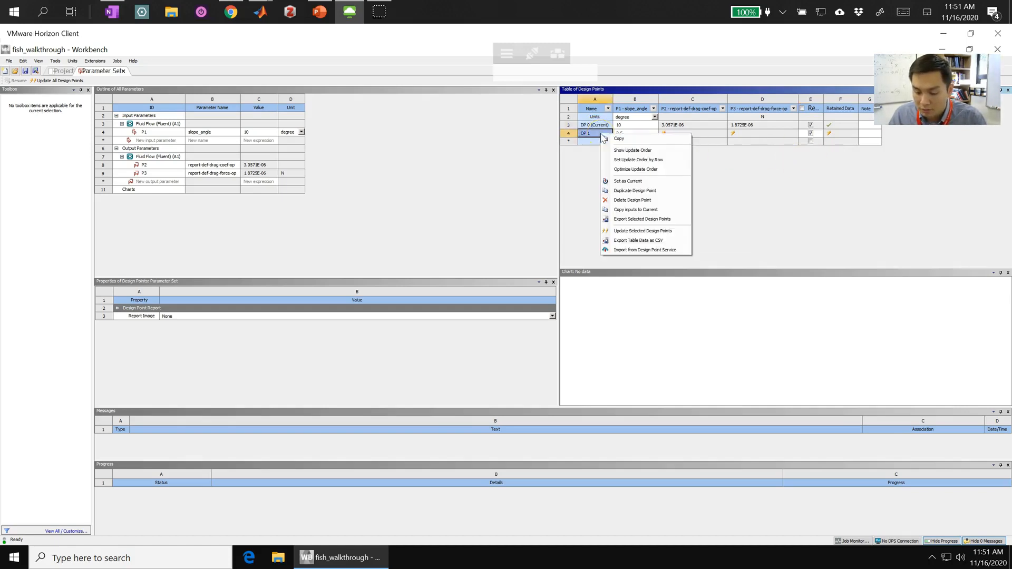
left_click(627, 182)
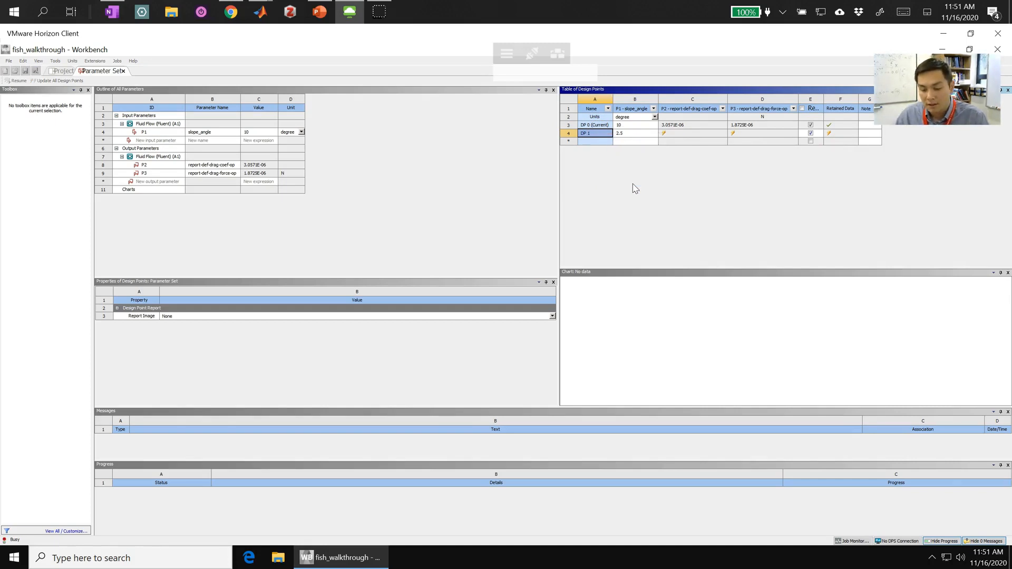
left_click(599, 138)
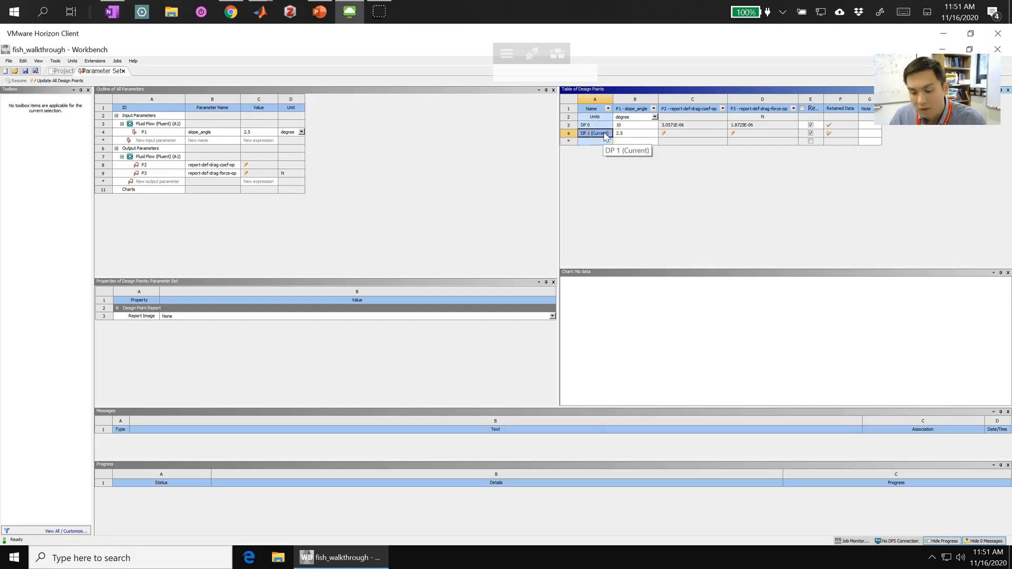
Step: Check the component states in the project schematic and update design point DP 1 in the Parameter Set
left_click(59, 73)
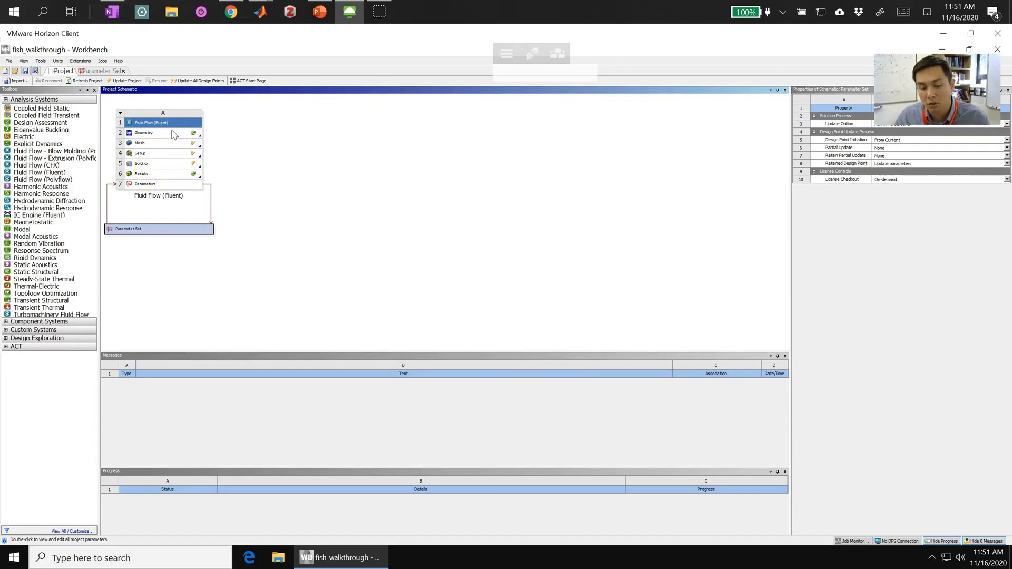
left_click(92, 72)
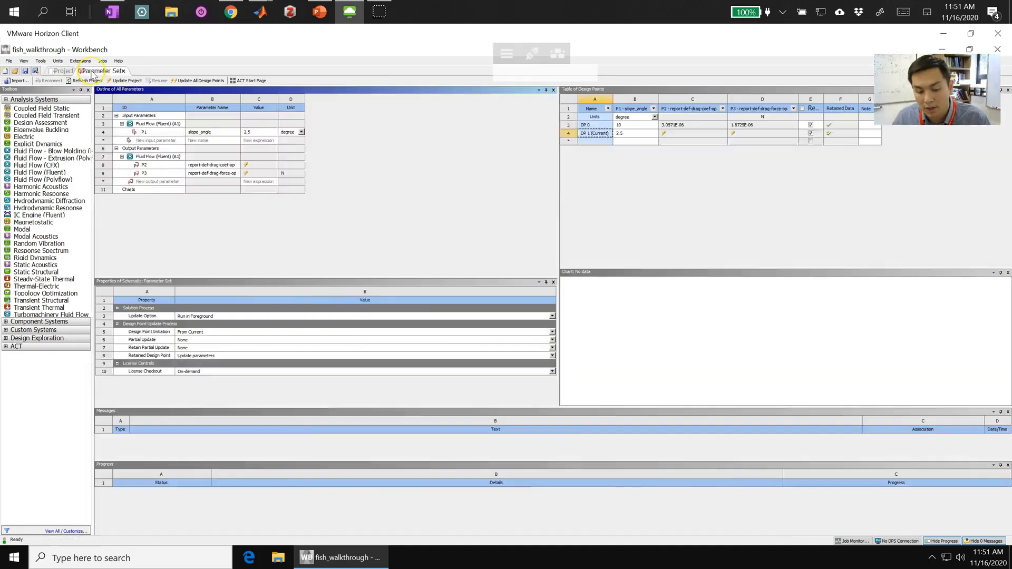
left_click(686, 135)
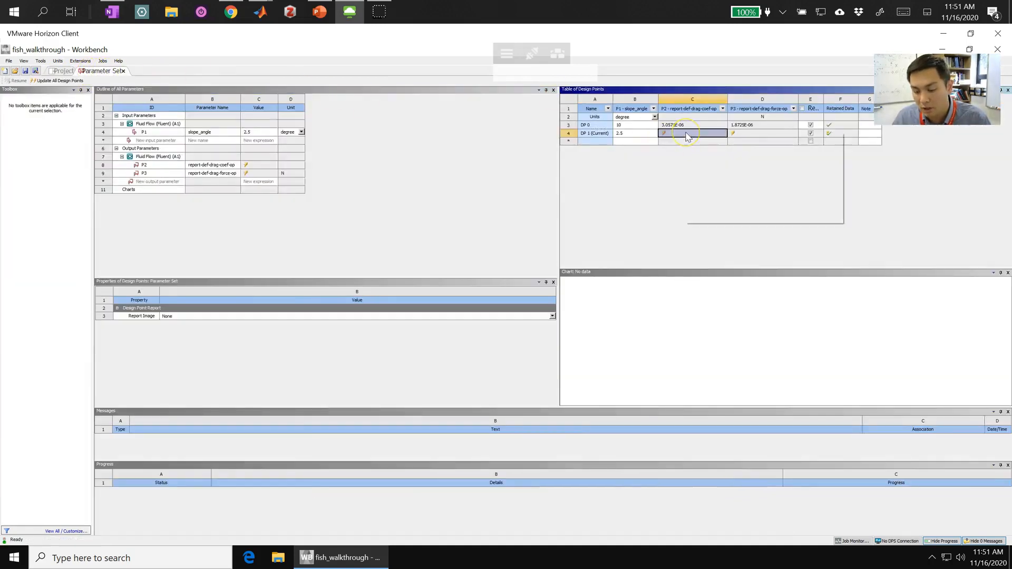
right_click(687, 135)
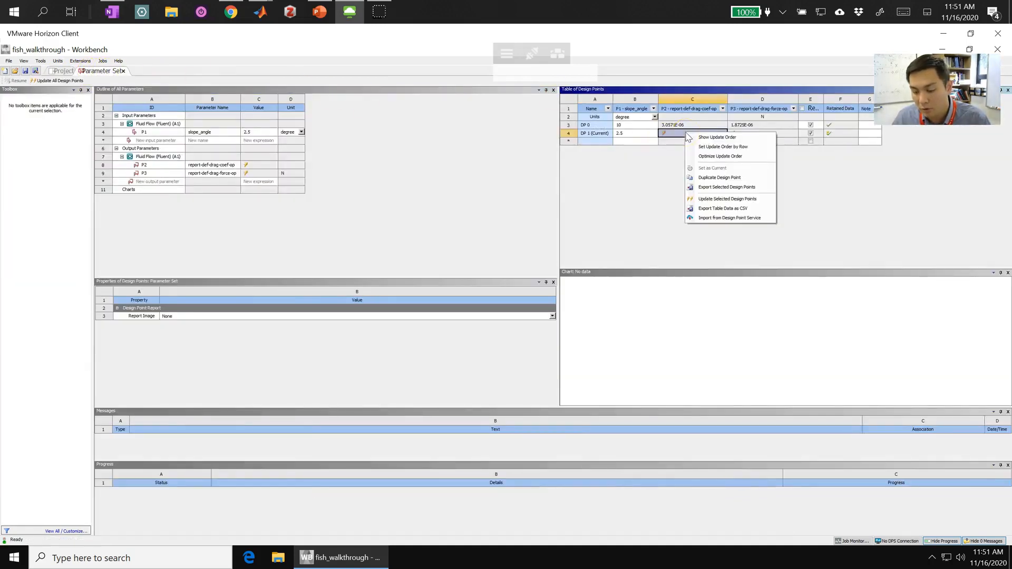
left_click(728, 200)
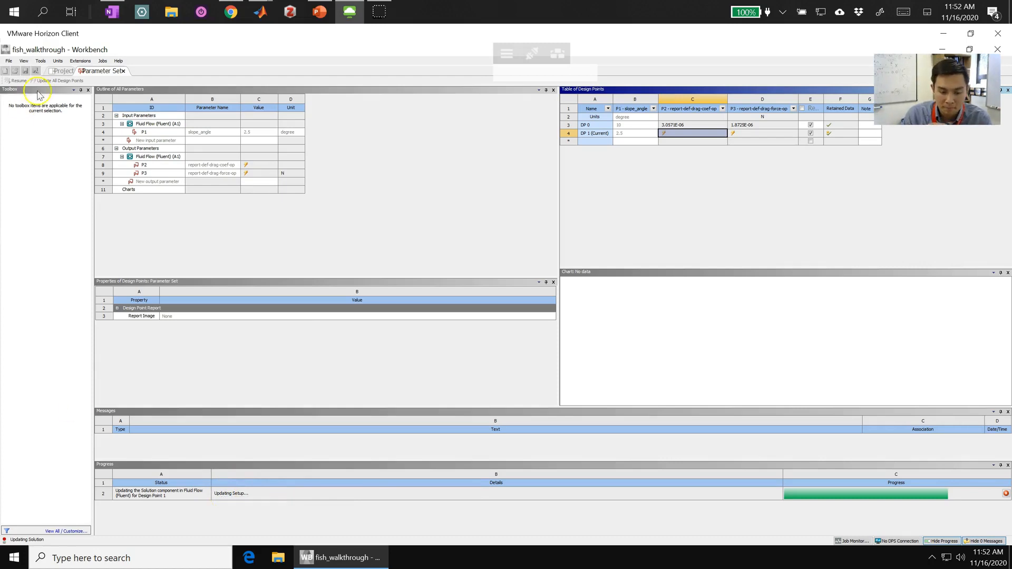
Step: Check the update in the project schematic and compare the drag coefficient and drag force outputs of both design points
left_click(61, 71)
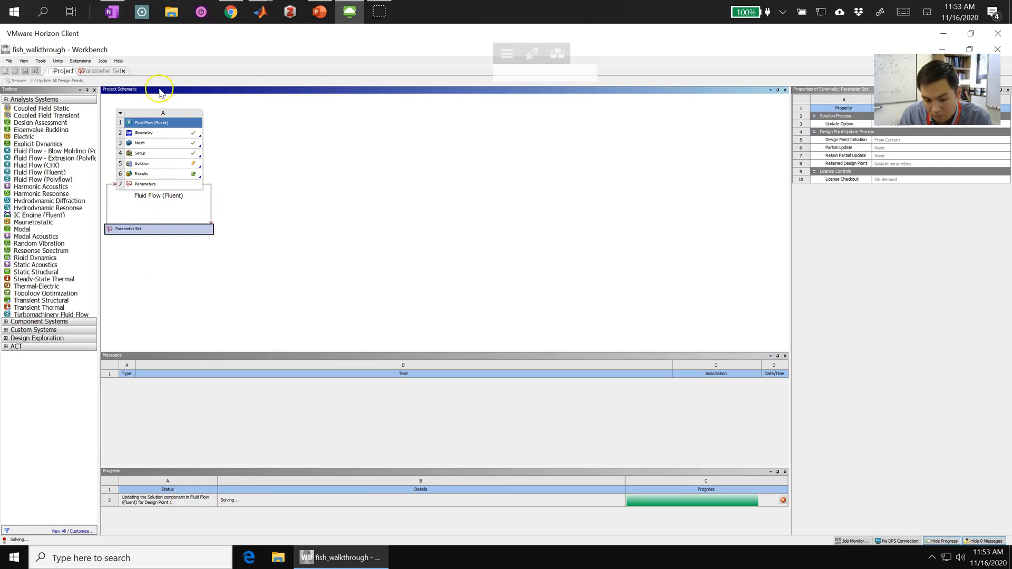
left_click(101, 72)
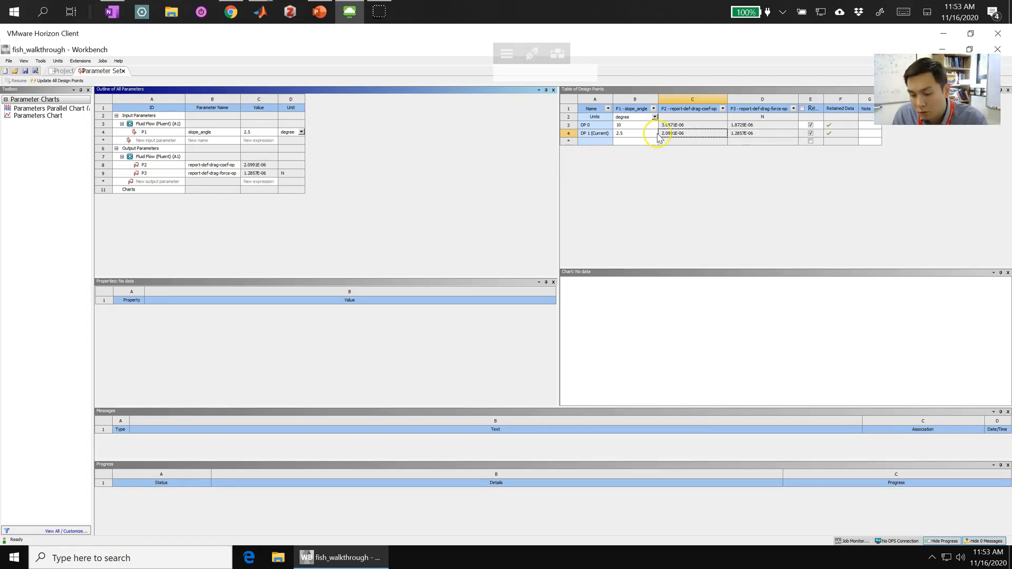
left_click(680, 136)
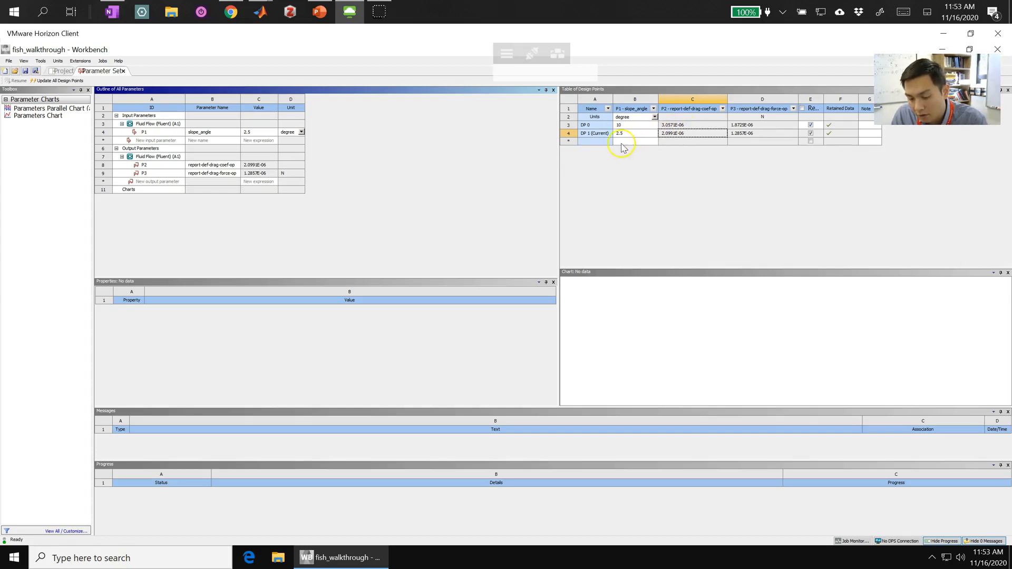